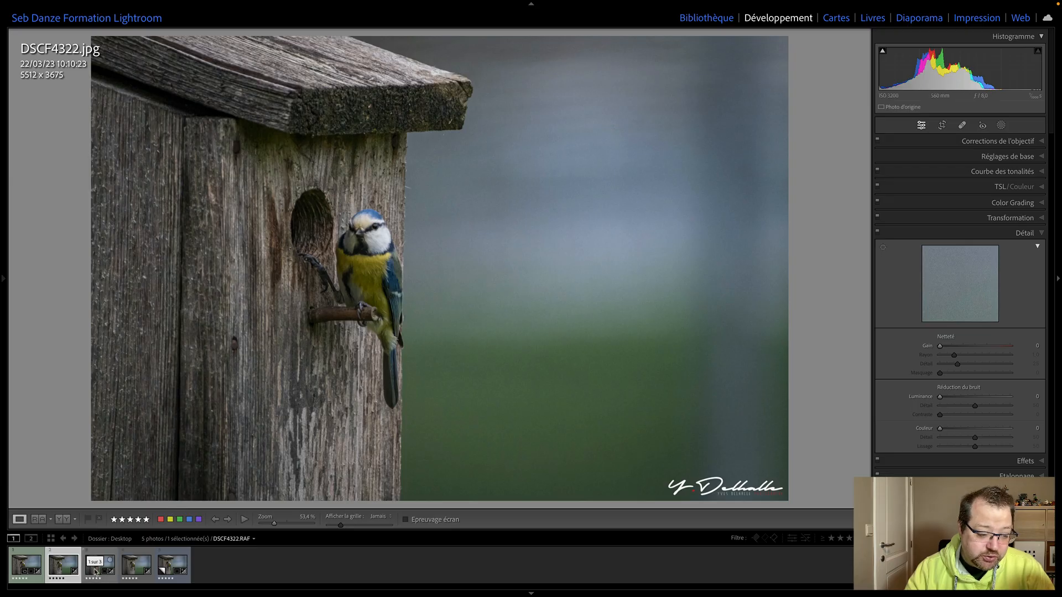
Examine the noise in the blurred background of DSCF4322.jpg up close and display the photo's exposure and lens information
left_click(95, 571)
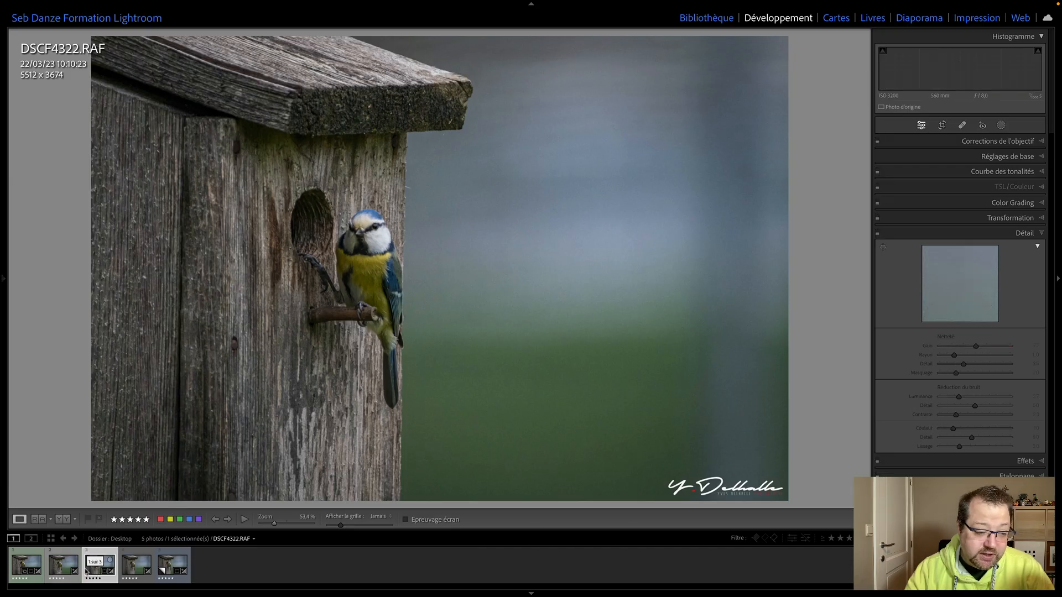
left_click(74, 569)
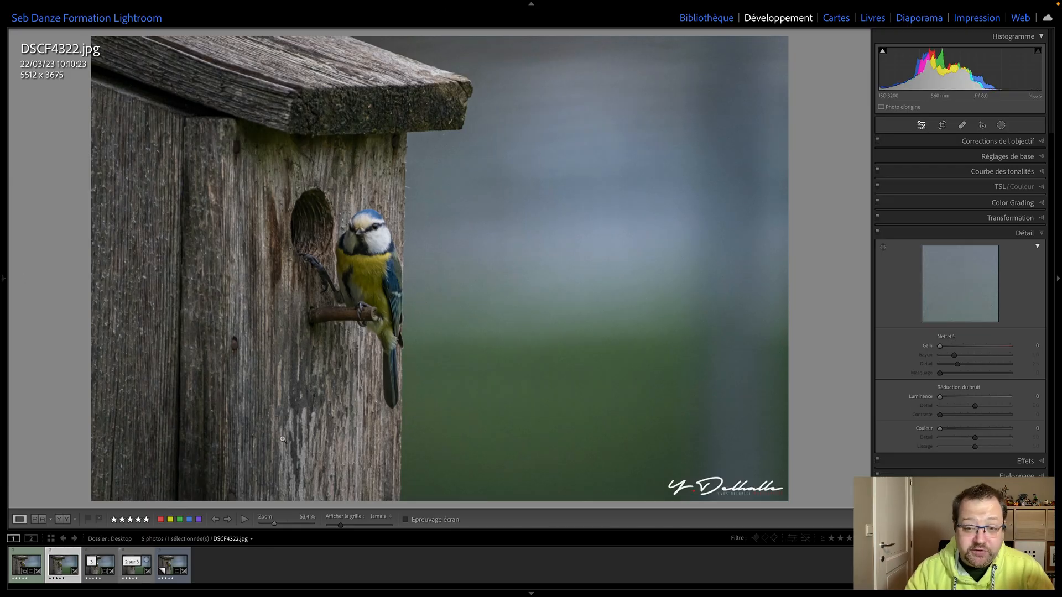
left_click(699, 353)
left_click_drag(697, 354, 658, 318)
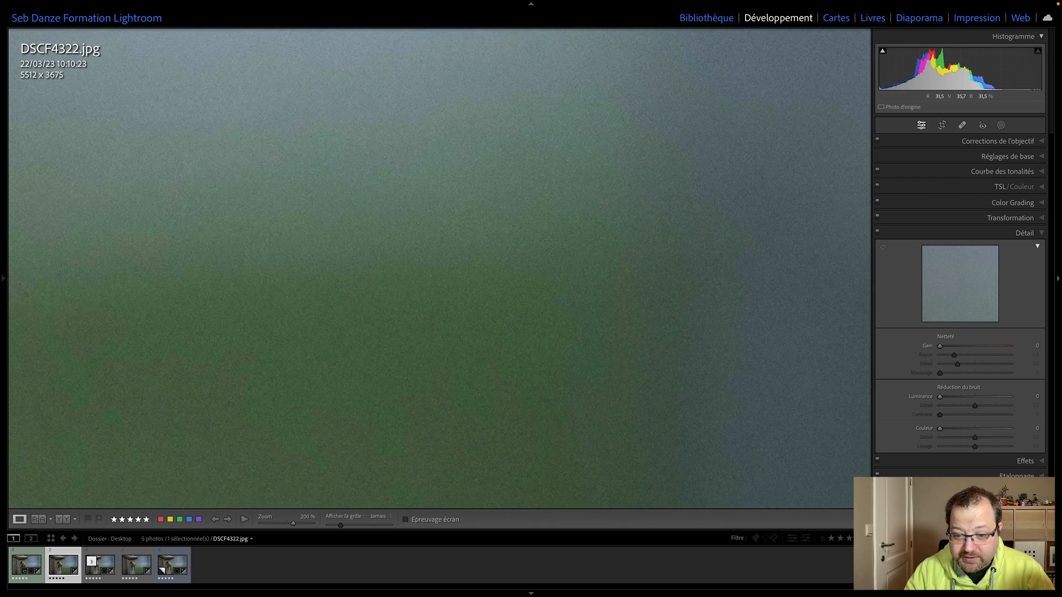
left_click(511, 304)
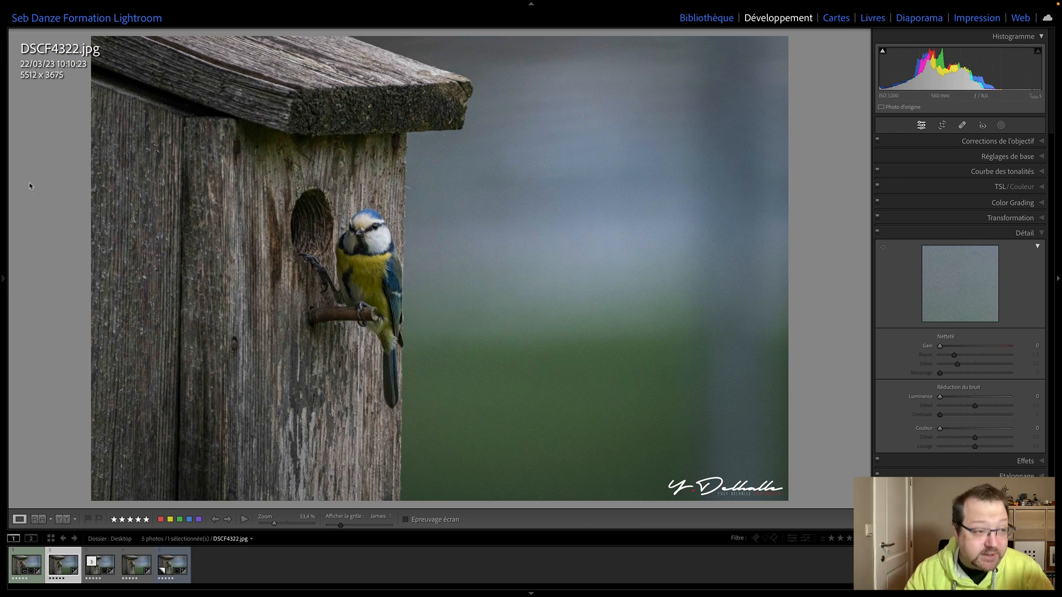
key("i")
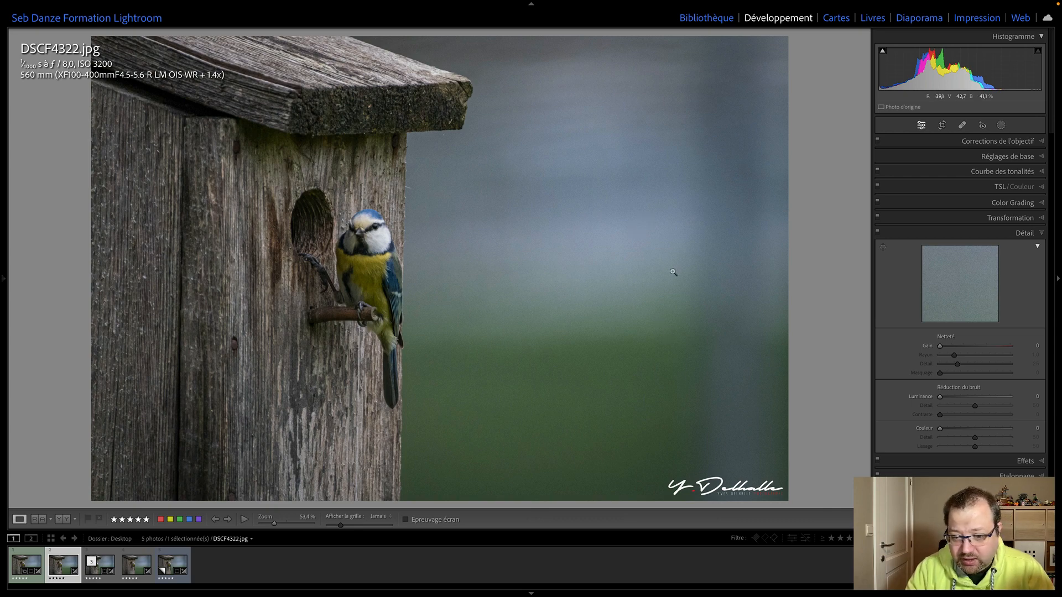
left_click(628, 288)
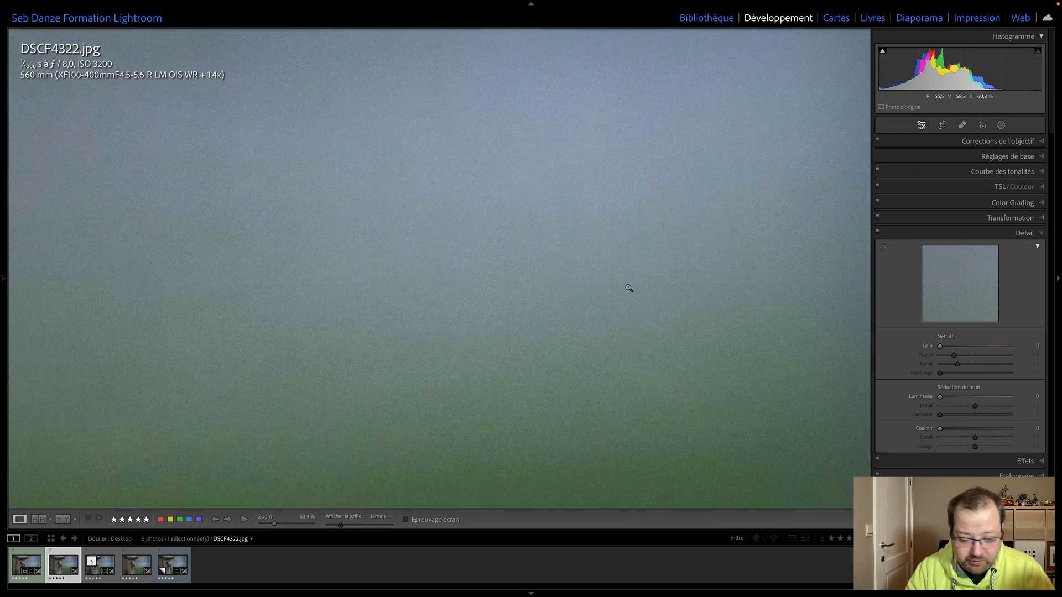
left_click(628, 289)
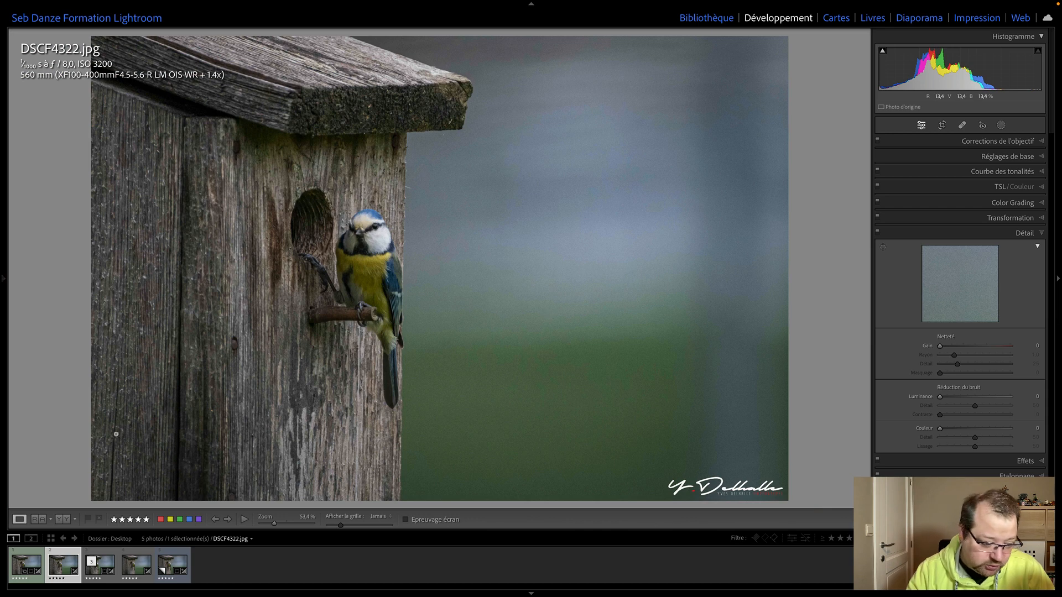
Reset the develop settings of DSCF4322.RAF, apply automatic tone adjustments, and check the bird up close
left_click(95, 578)
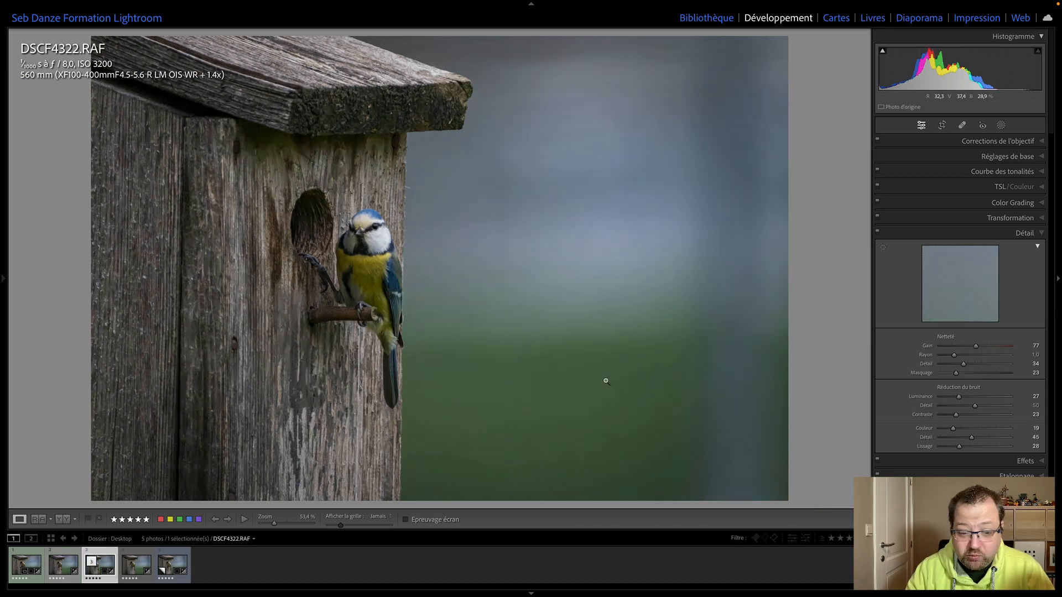
left_click(1003, 520)
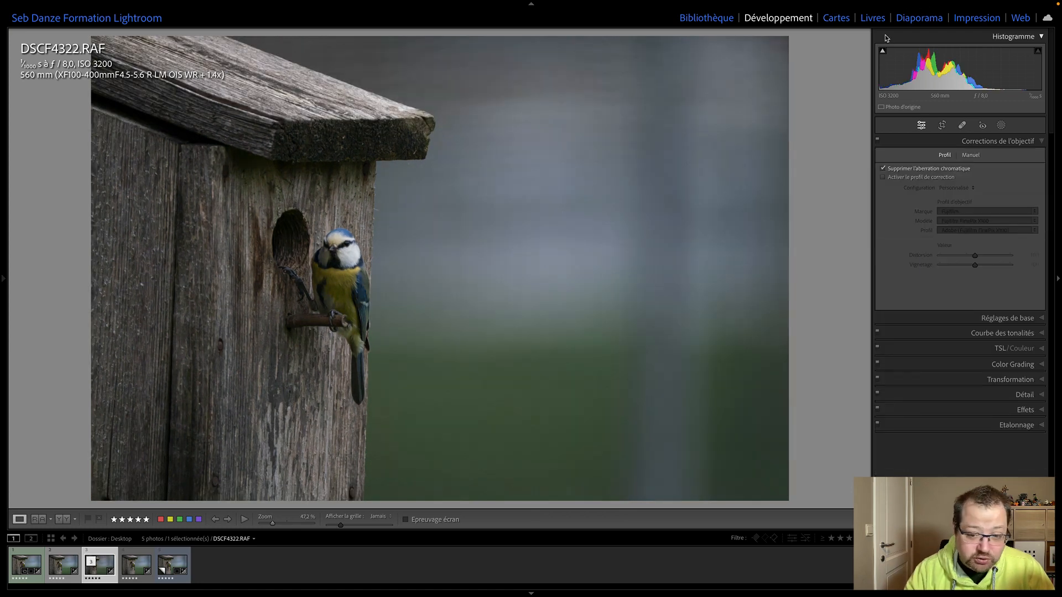
left_click(1040, 142)
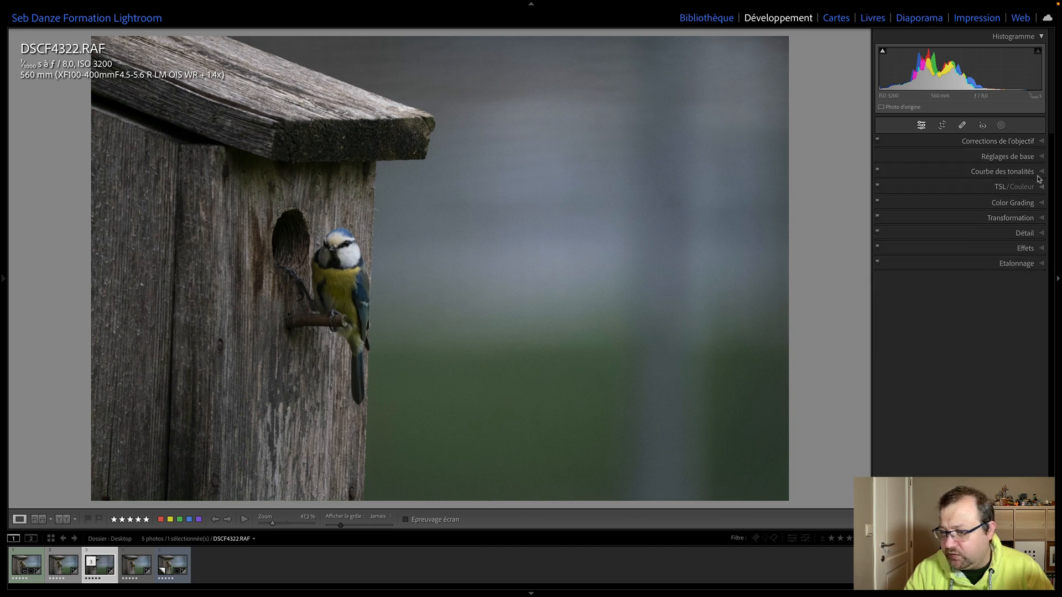
left_click(1041, 158)
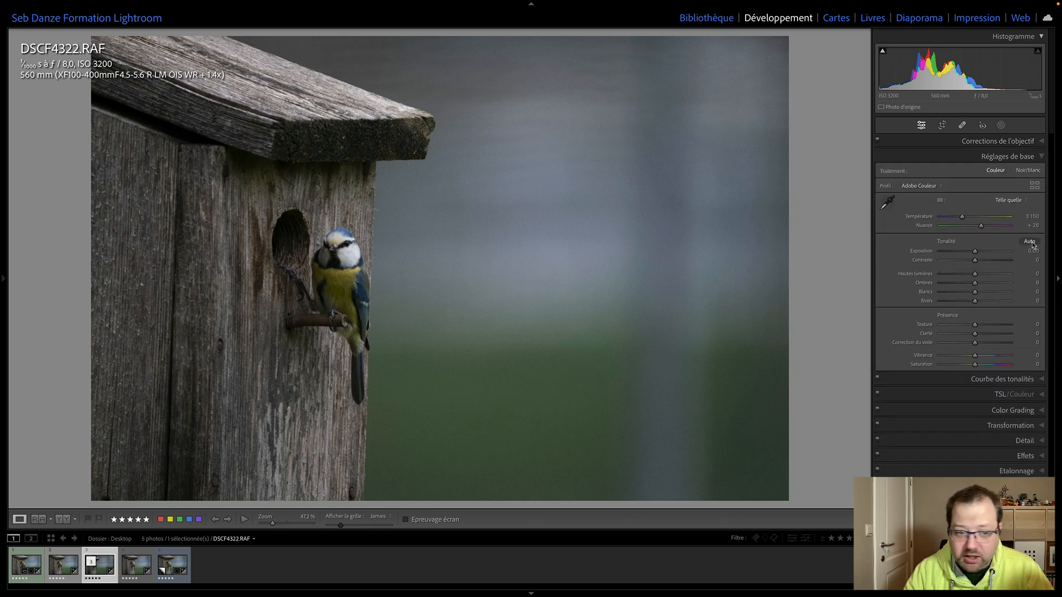
left_click(1029, 242)
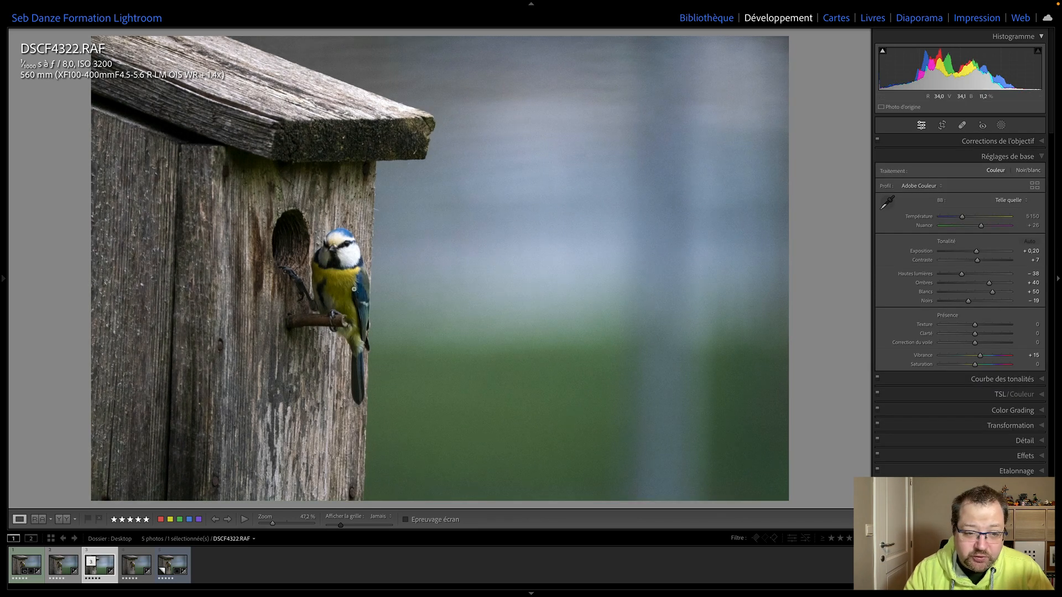
left_click(366, 291)
left_click_drag(366, 291, 195, 264)
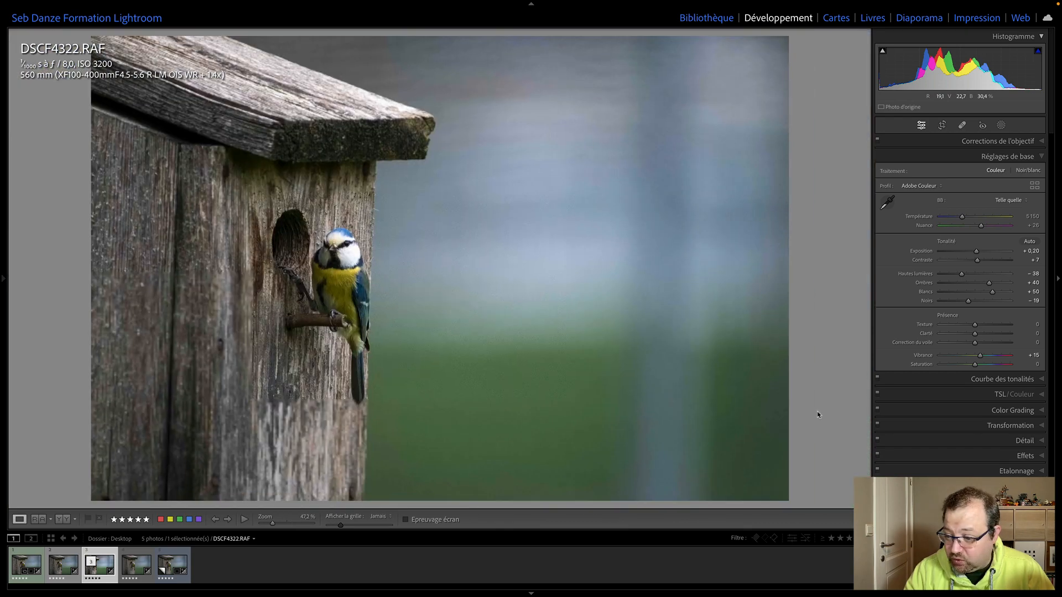
Set the luminance noise reduction to 29 and check the blurred background up close
left_click(1042, 442)
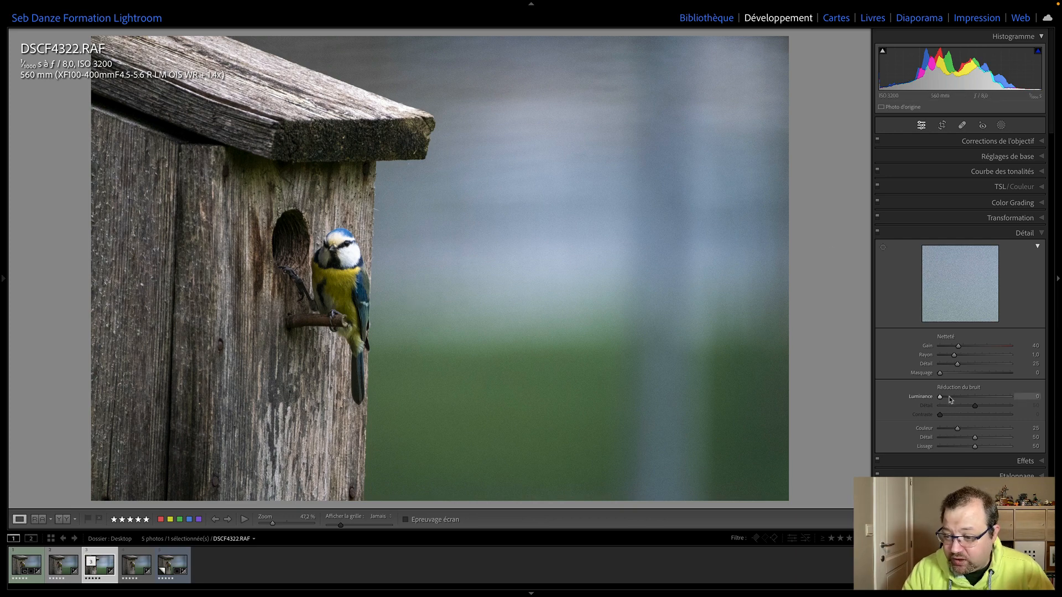
left_click_drag(949, 399, 962, 400)
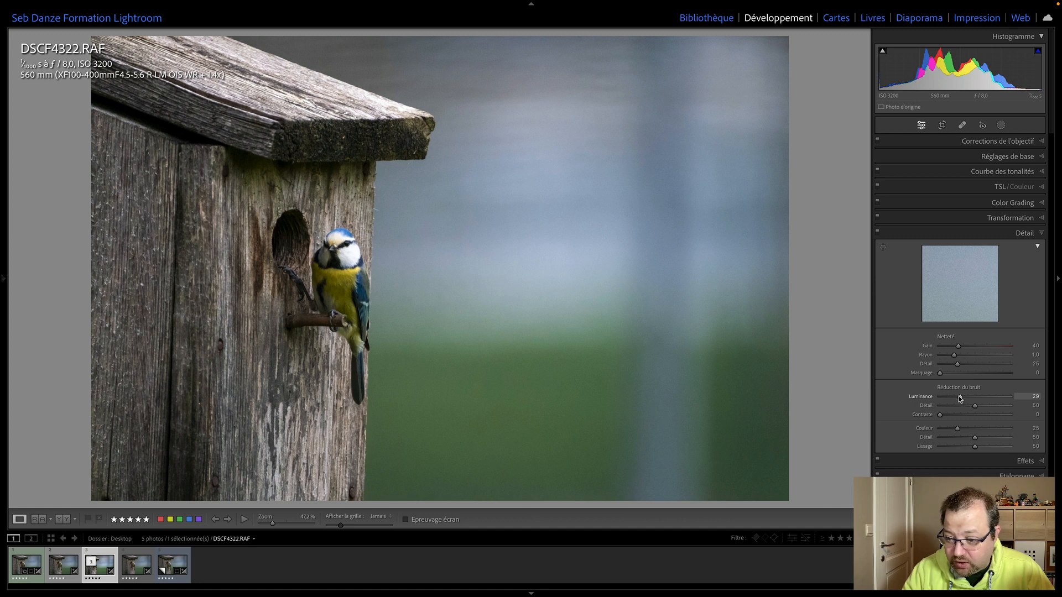
left_click(555, 297)
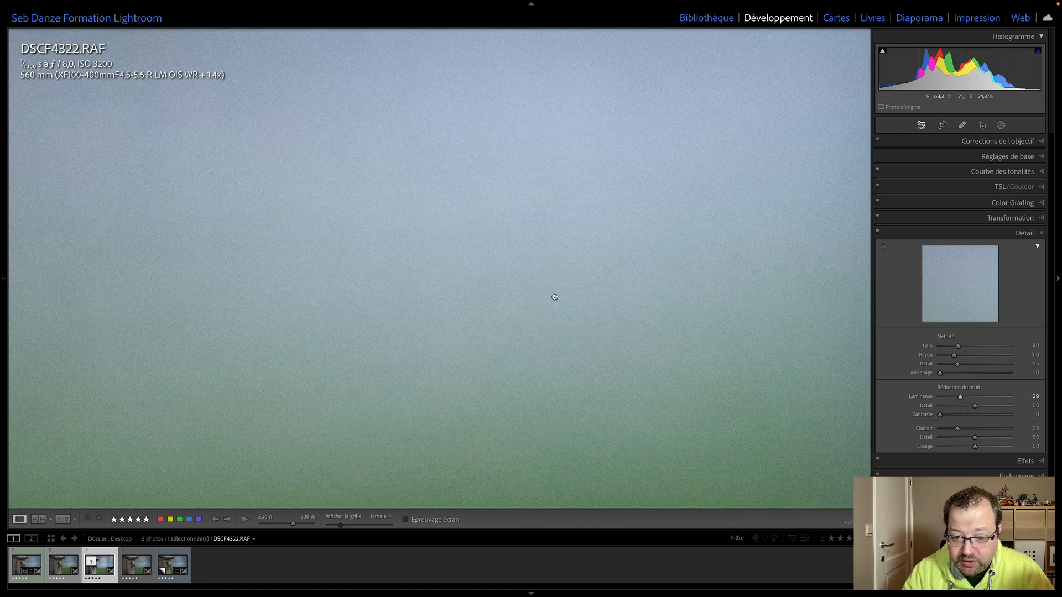
left_click(555, 297)
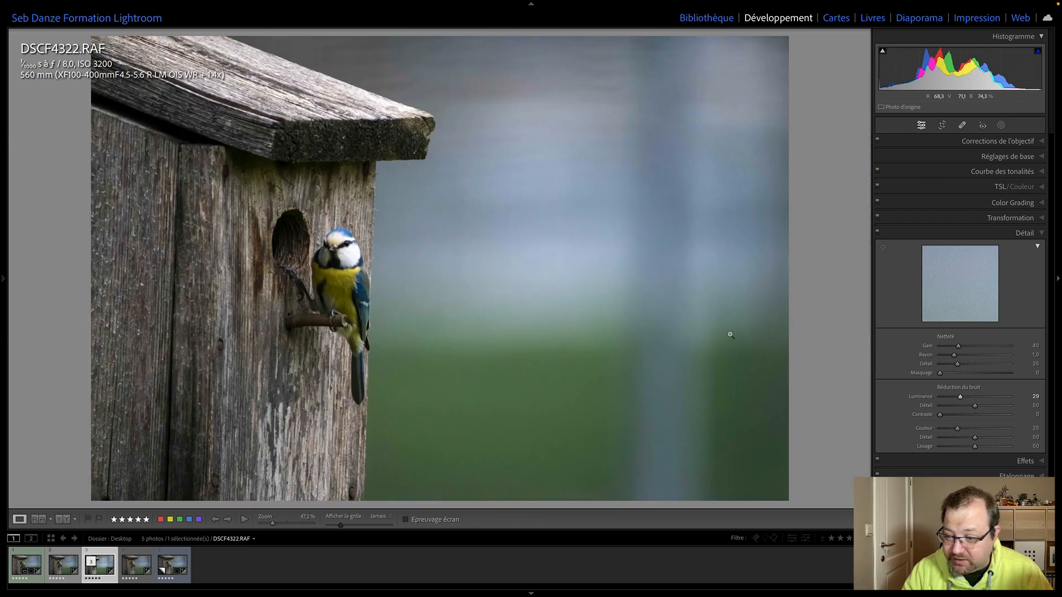
Set the sharpening amount to 87 and its masking to 64, previewing the mask and checking the result around the bird
left_click_drag(958, 346, 984, 376)
key("alt")
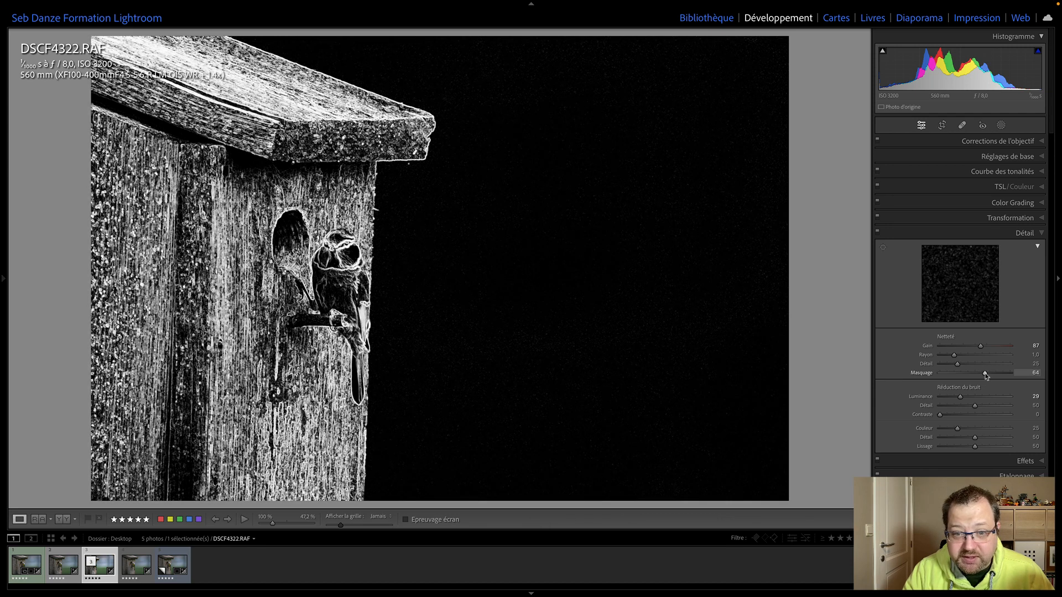
left_click_drag(985, 375, 985, 375)
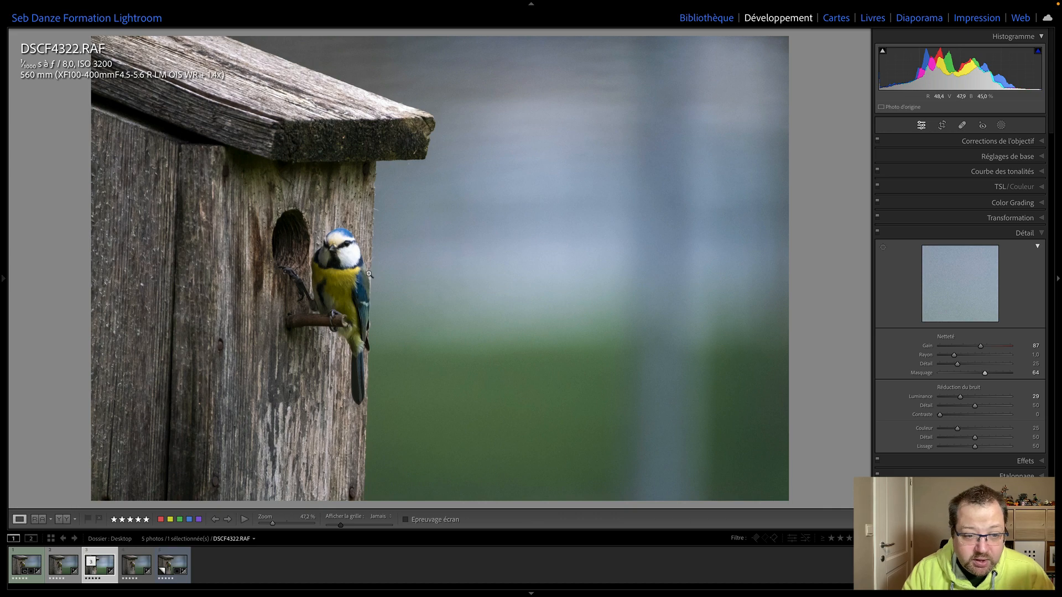
left_click(410, 275)
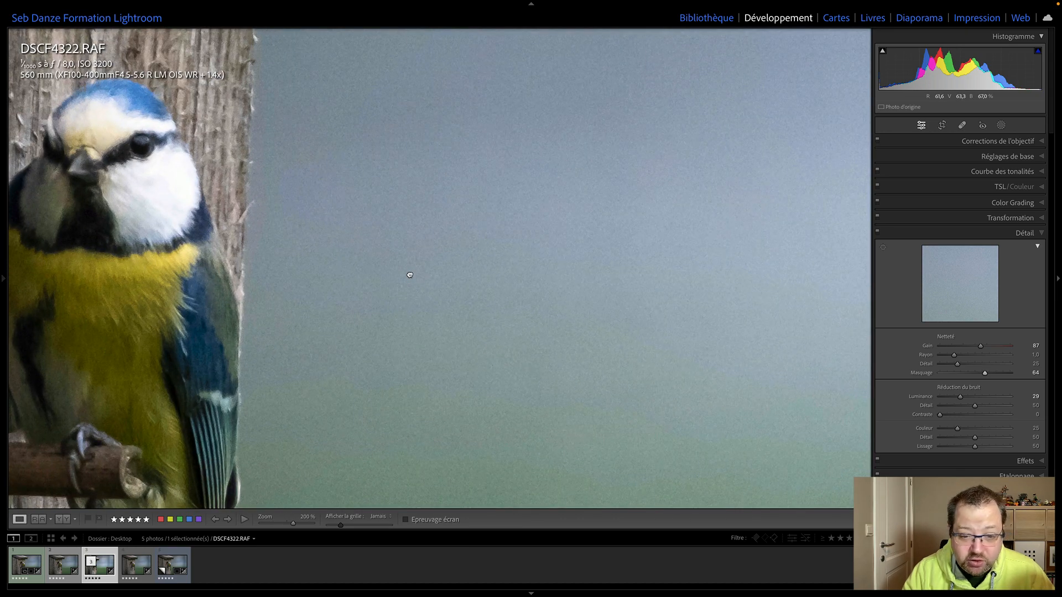
left_click_drag(410, 275, 732, 330)
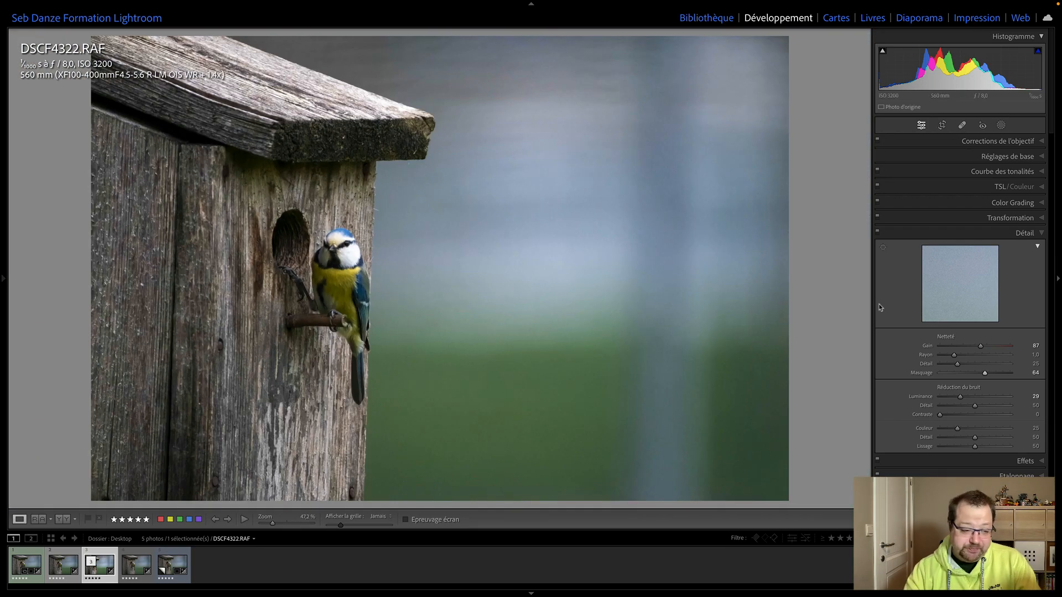
Create a background mask and add the nest box roof to it with the brush
left_click(1002, 127)
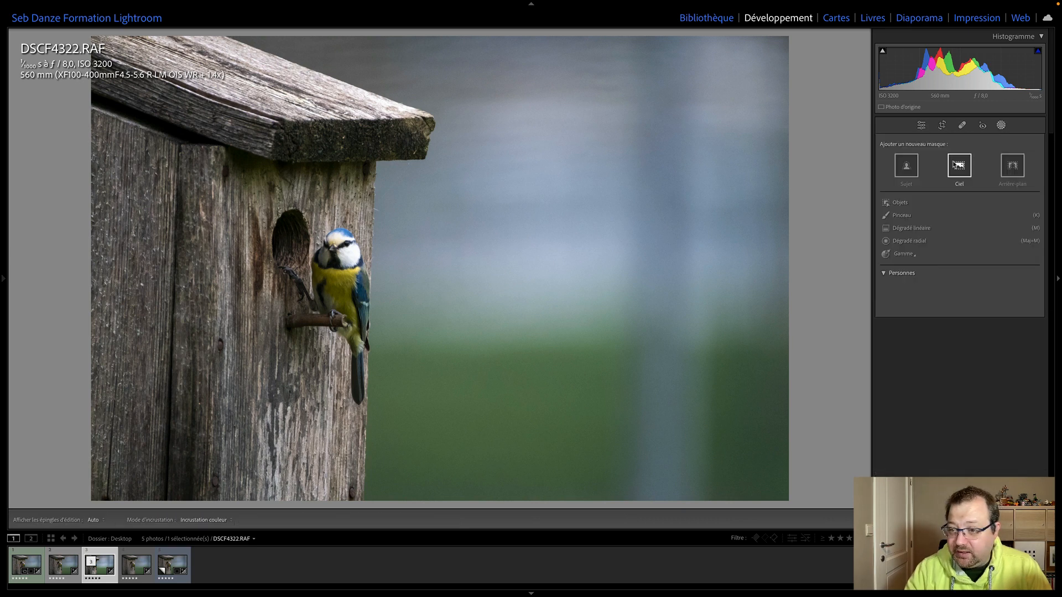
left_click(1016, 168)
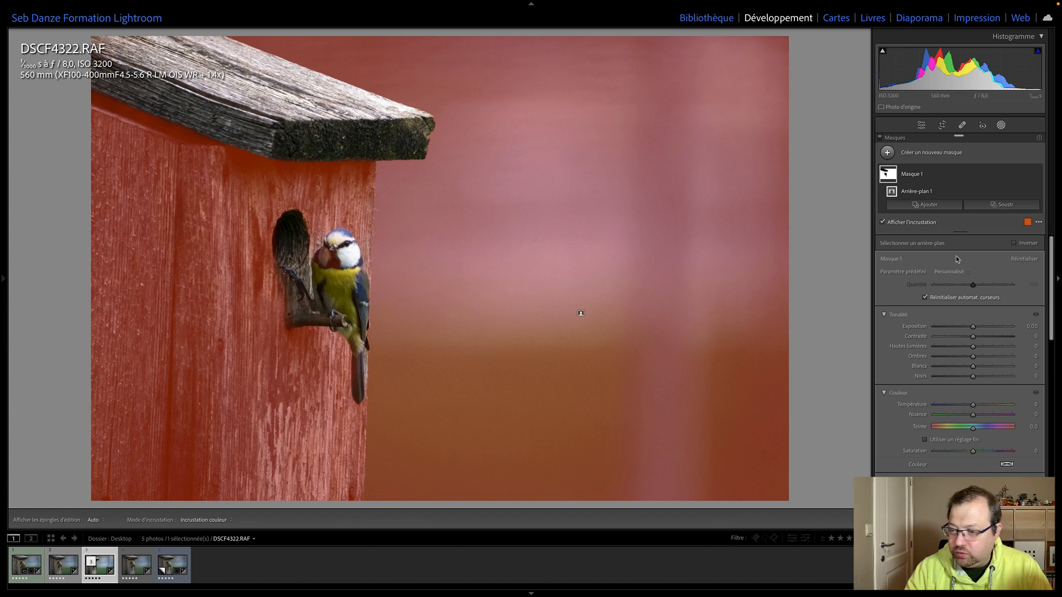
left_click(929, 205)
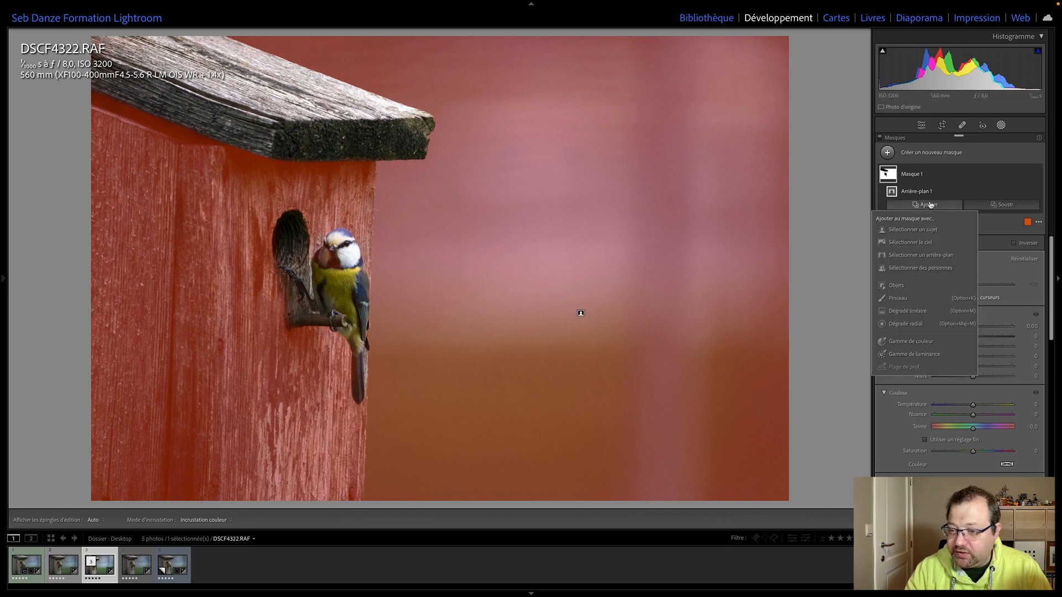
left_click(907, 302)
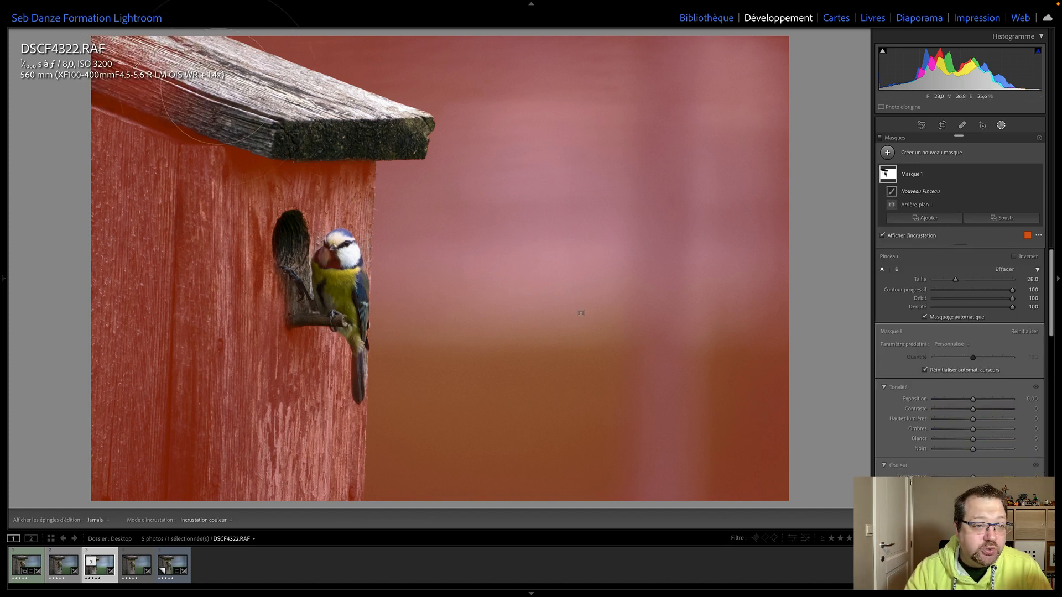
mouse_move(363, 109)
left_mouse_down()
mouse_move(390, 141)
mouse_move(265, 141)
left_mouse_up()
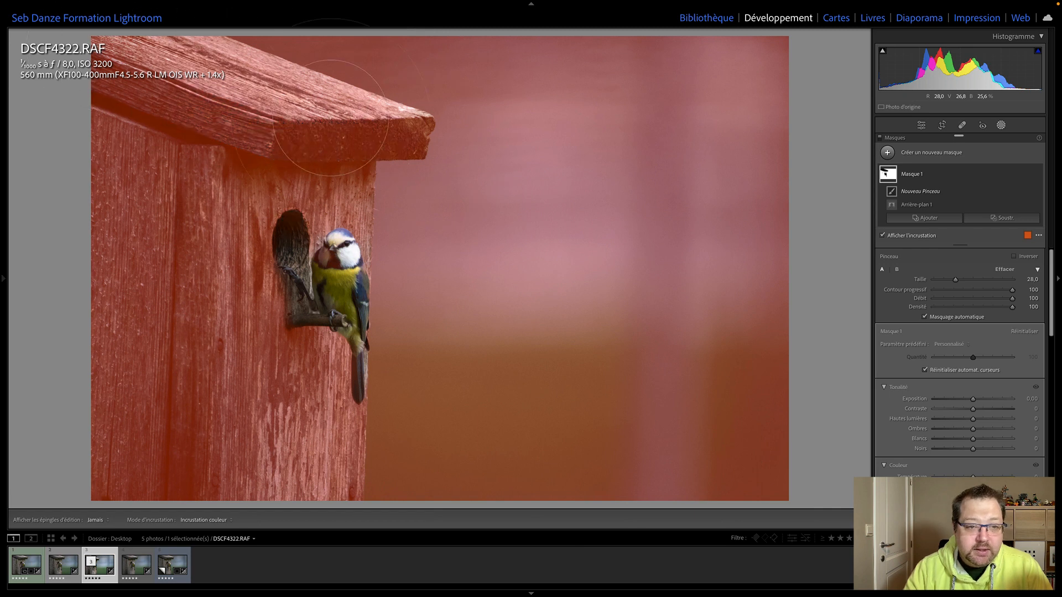
mouse_move(347, 124)
left_mouse_down()
mouse_move(325, 136)
mouse_move(349, 142)
left_mouse_up()
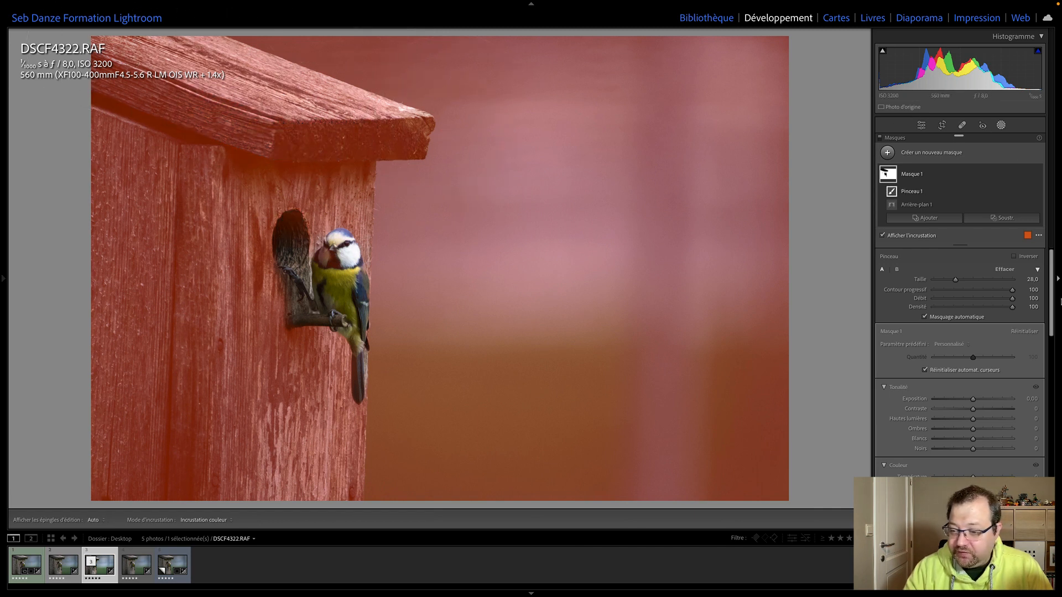
Set the background mask's sharpness to -18 and noise reduction to 80, and inspect the smoothed background
scroll(989, 330, "down", 8)
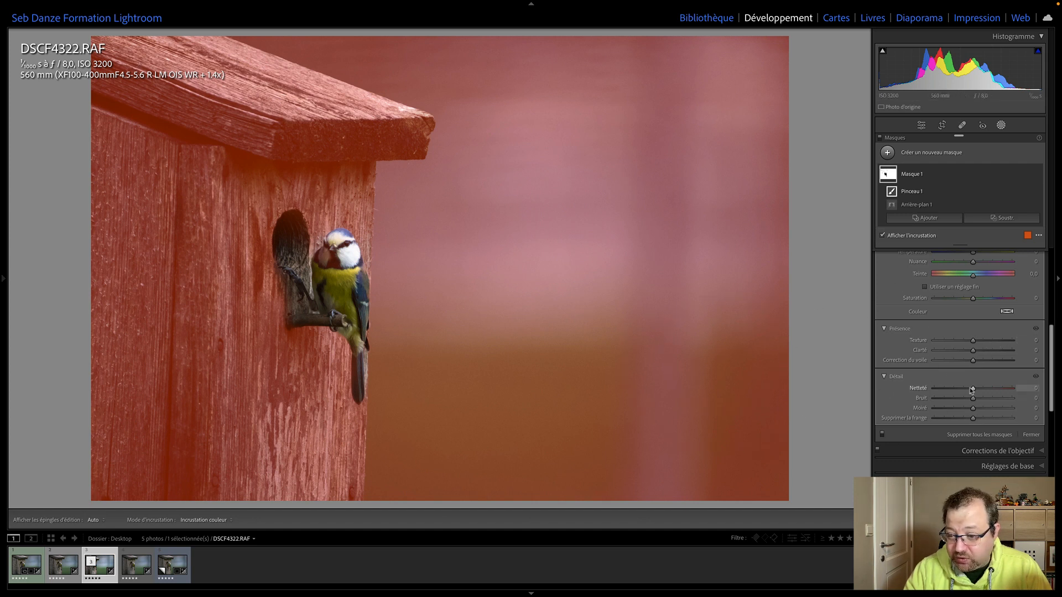
left_click_drag(974, 390, 968, 390)
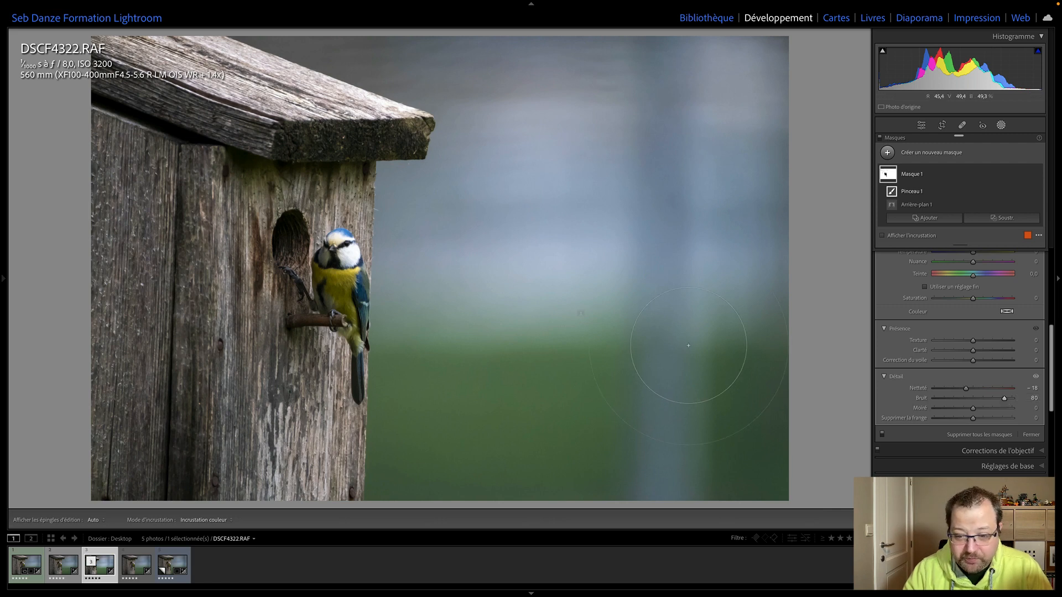
left_click(922, 126)
left_click(618, 367)
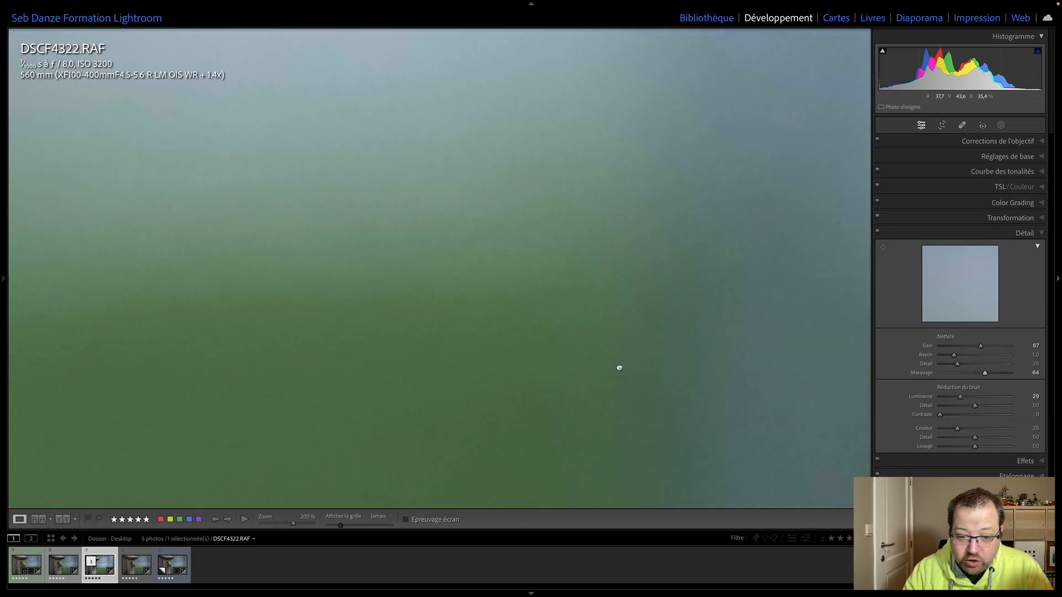
left_click_drag(620, 368, 782, 448)
left_click(782, 448)
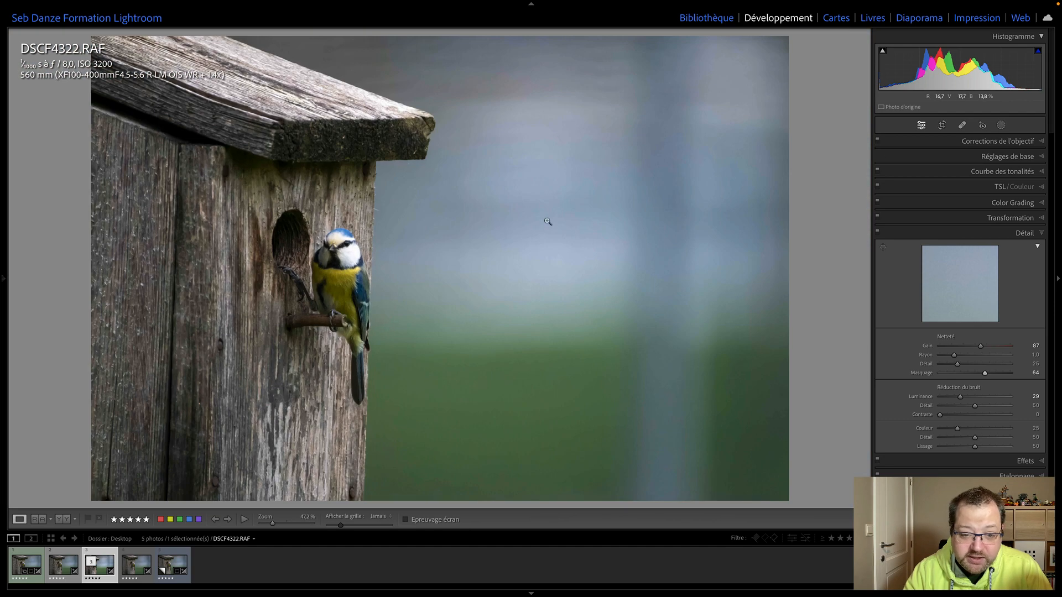
Create a subject mask and subtract the nest box roof from it with the brush
left_click(1002, 125)
left_click(887, 154)
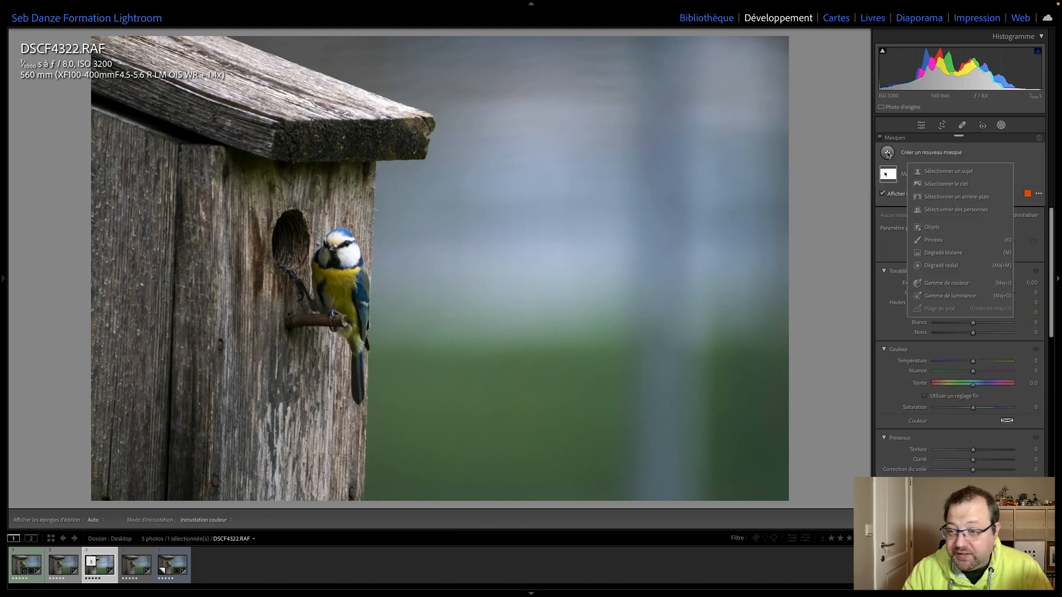
left_click(943, 174)
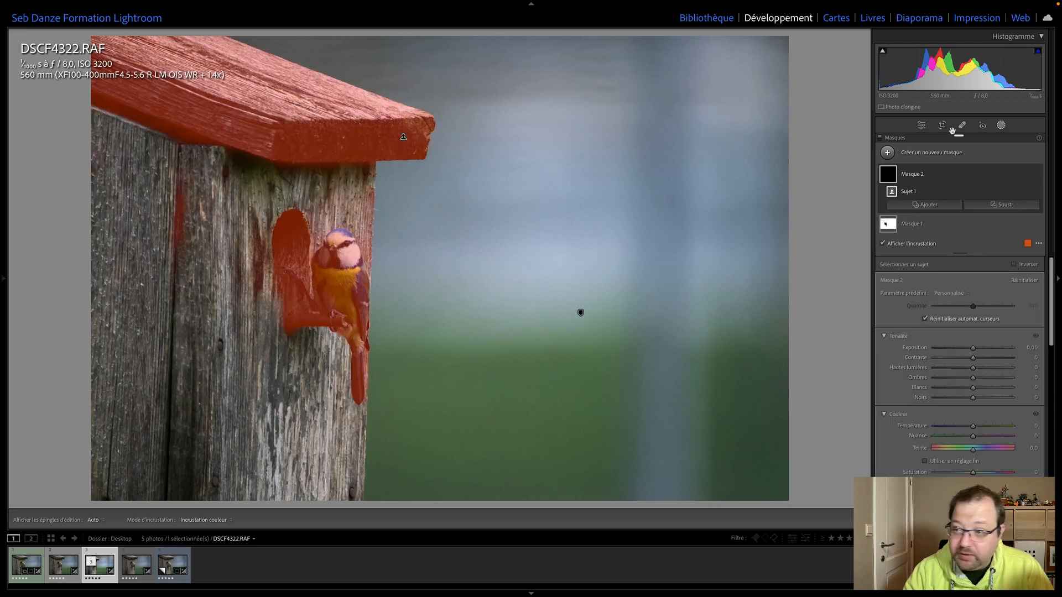
left_click(1002, 205)
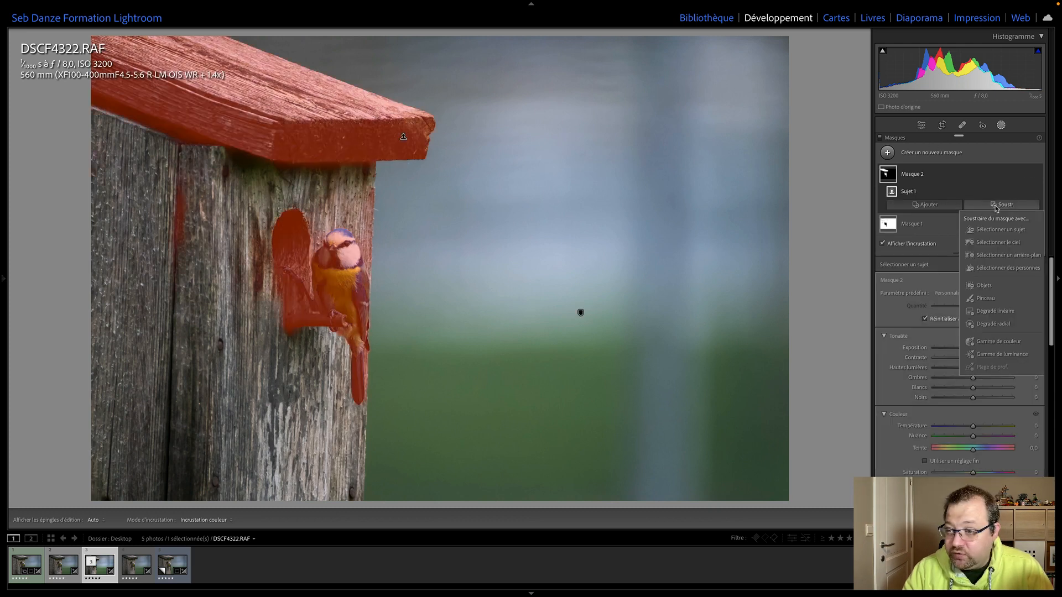
left_click(994, 301)
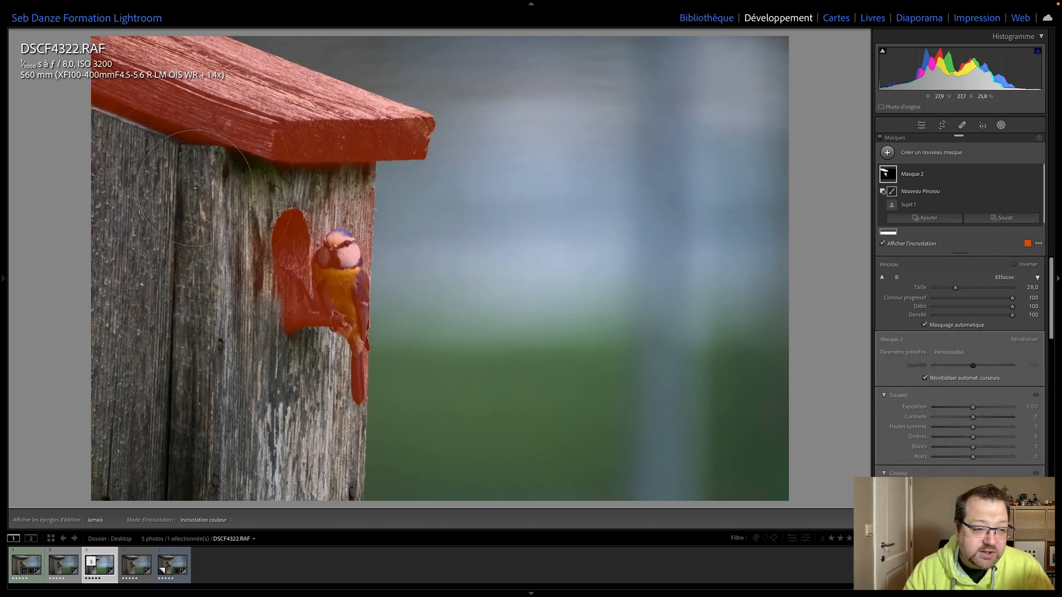
mouse_move(195, 188)
left_mouse_down()
mouse_move(232, 84)
mouse_move(330, 97)
mouse_move(122, 11)
mouse_move(254, 74)
mouse_move(393, 105)
mouse_move(428, 140)
mouse_move(345, 148)
mouse_move(229, 129)
mouse_move(97, 52)
mouse_move(140, 105)
mouse_move(100, 52)
mouse_move(414, 128)
left_mouse_up()
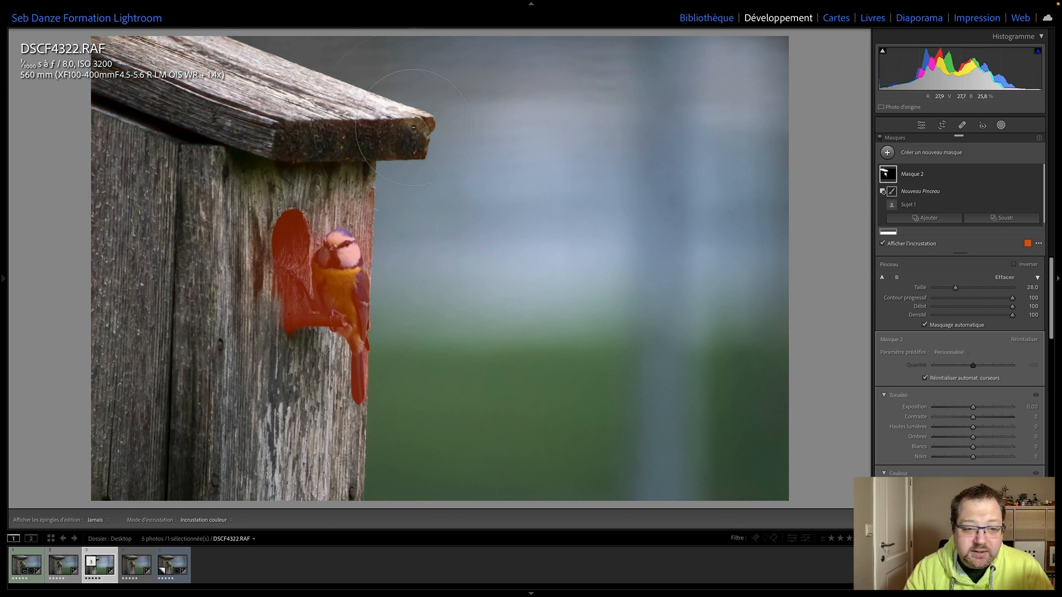
Set the subject mask's sharpness to 30 and noise reduction to 78, and inspect the bird up close
scroll(995, 448, "down", 2)
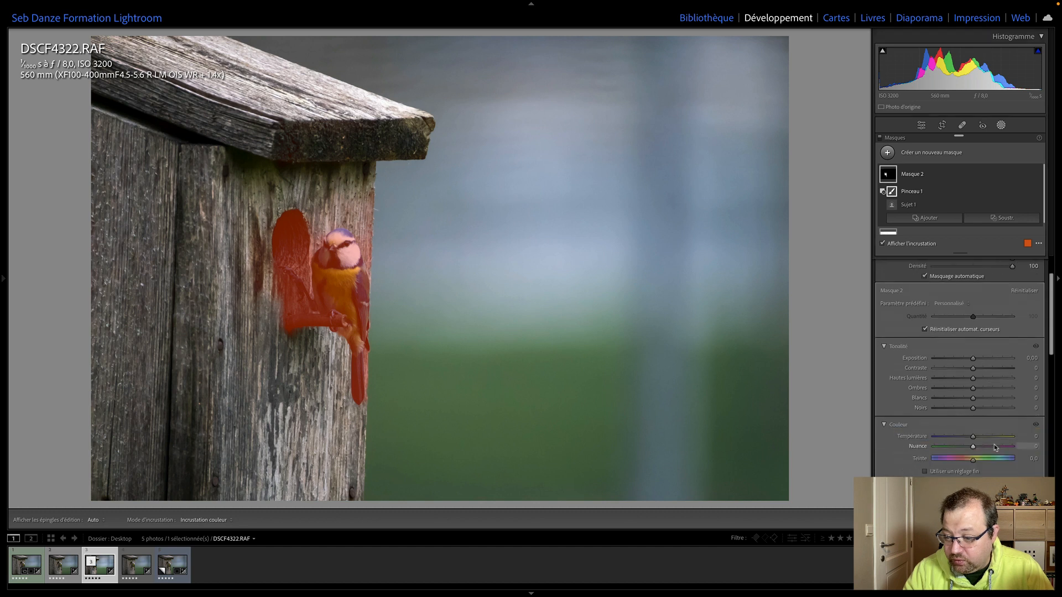
scroll(996, 448, "down", 5)
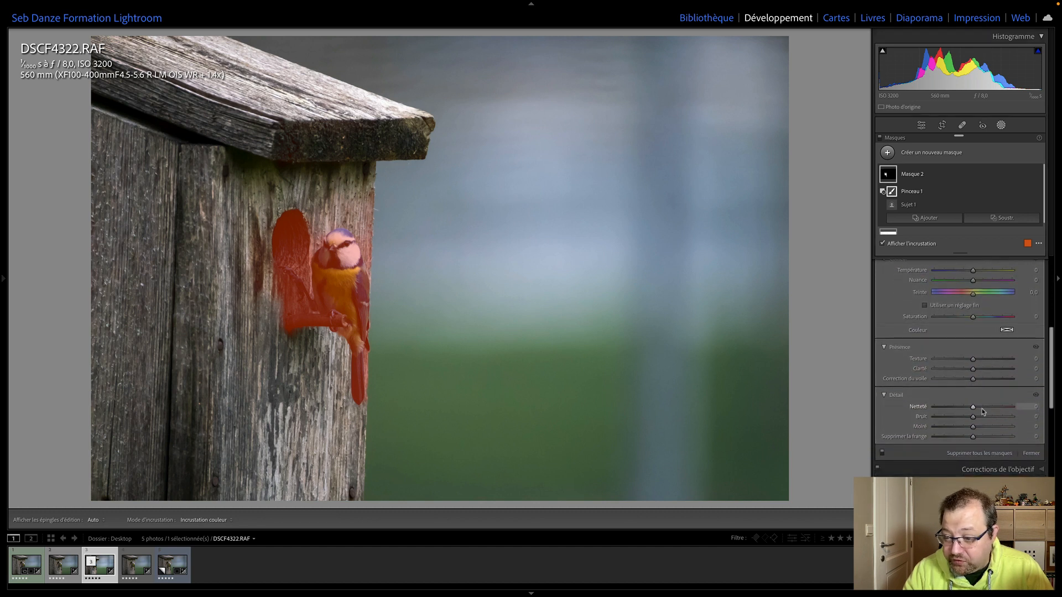
key("o")
left_click_drag(982, 409, 985, 407)
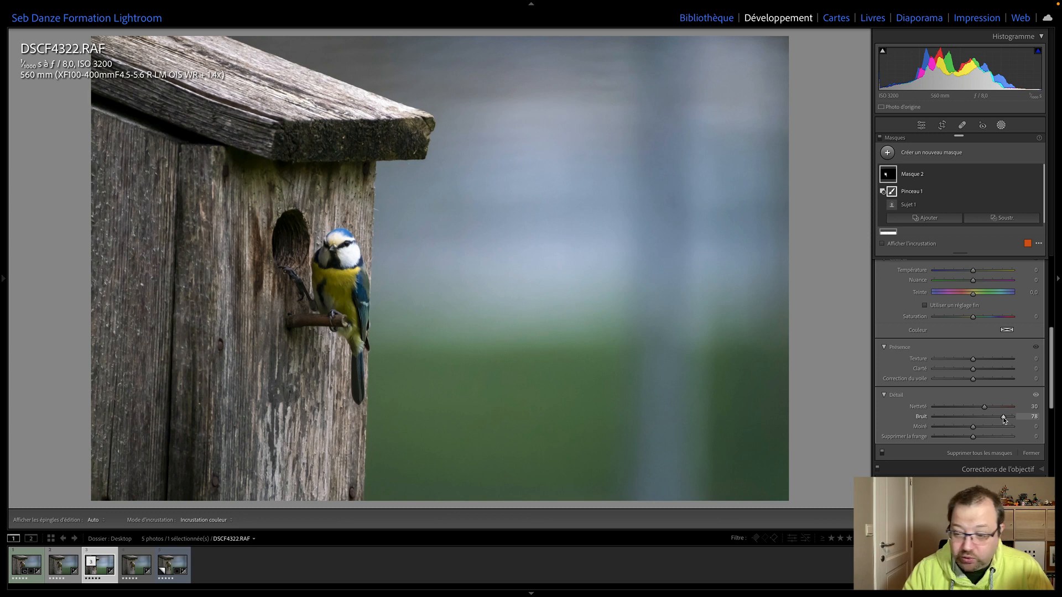
left_click(922, 125)
left_click_drag(349, 301, 474, 425)
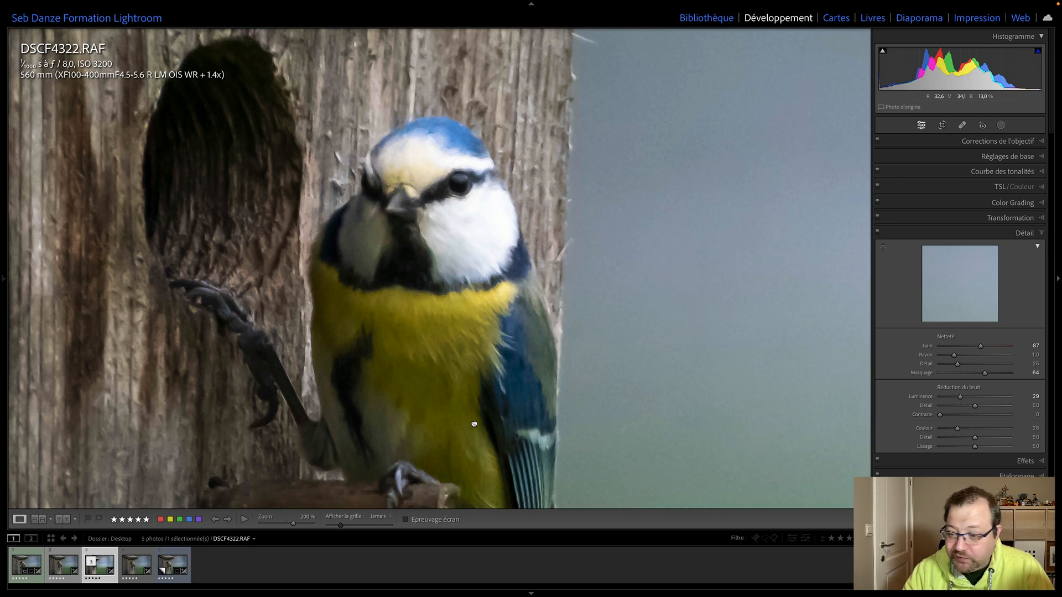
left_click(474, 424)
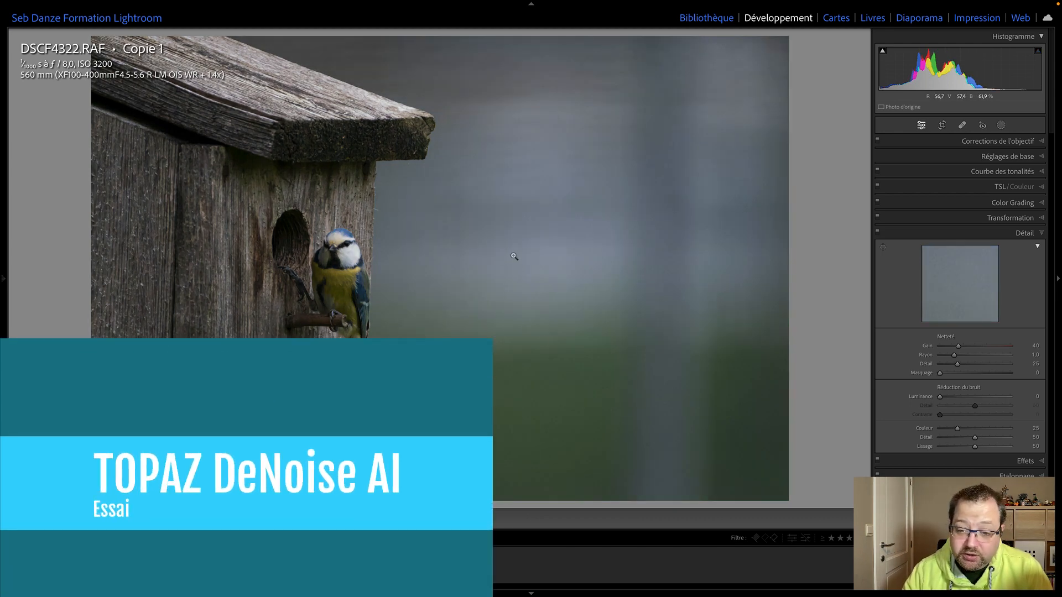
Send the virtual copy of DSCF4322.RAF to Topaz DeNoise AI as a copy with the Lightroom corrections
right_click(514, 256)
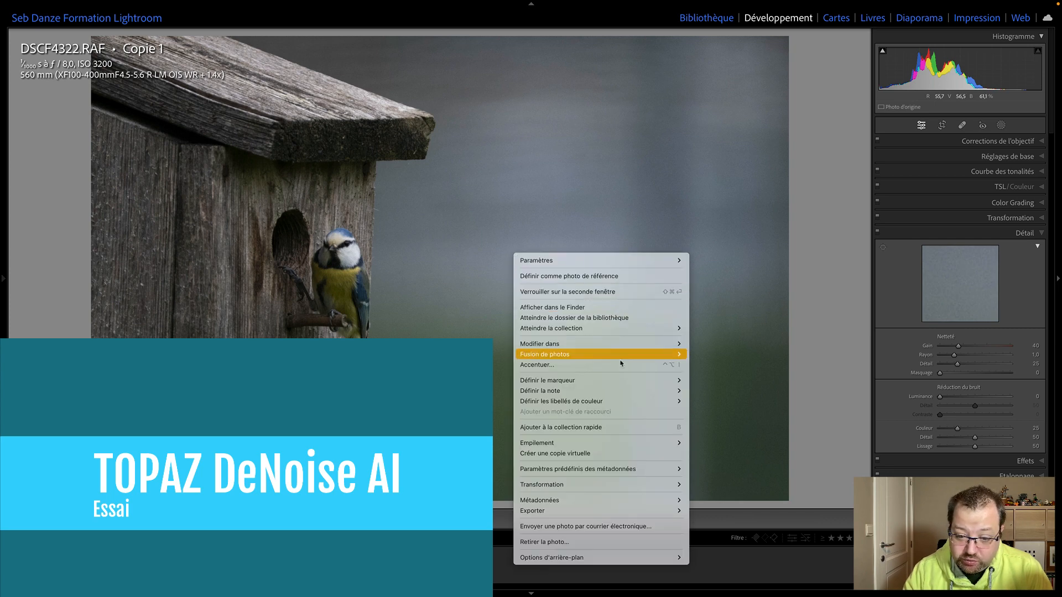
mouse_move(623, 345)
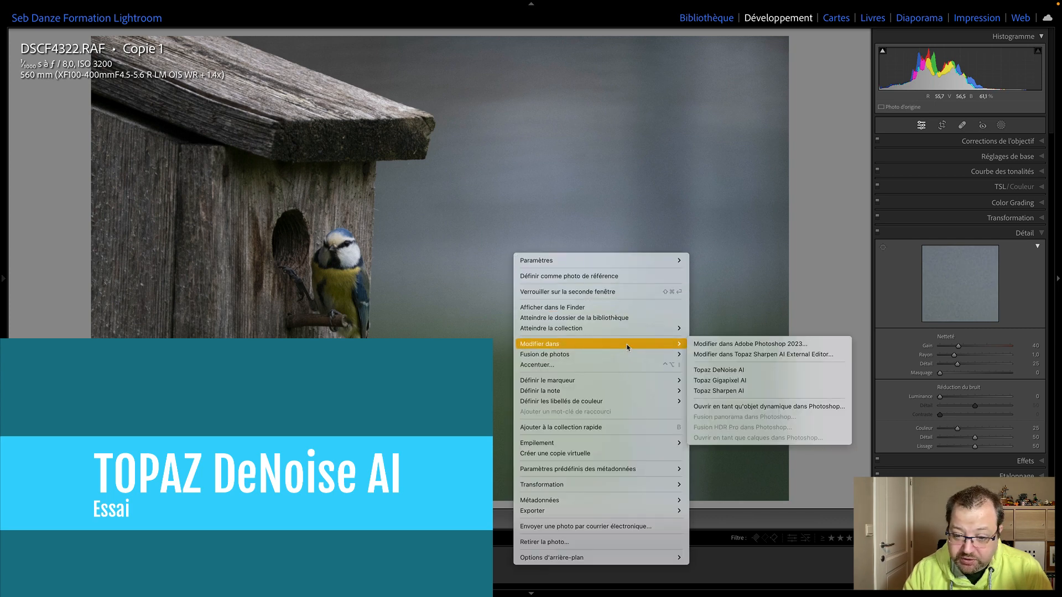
left_click(739, 372)
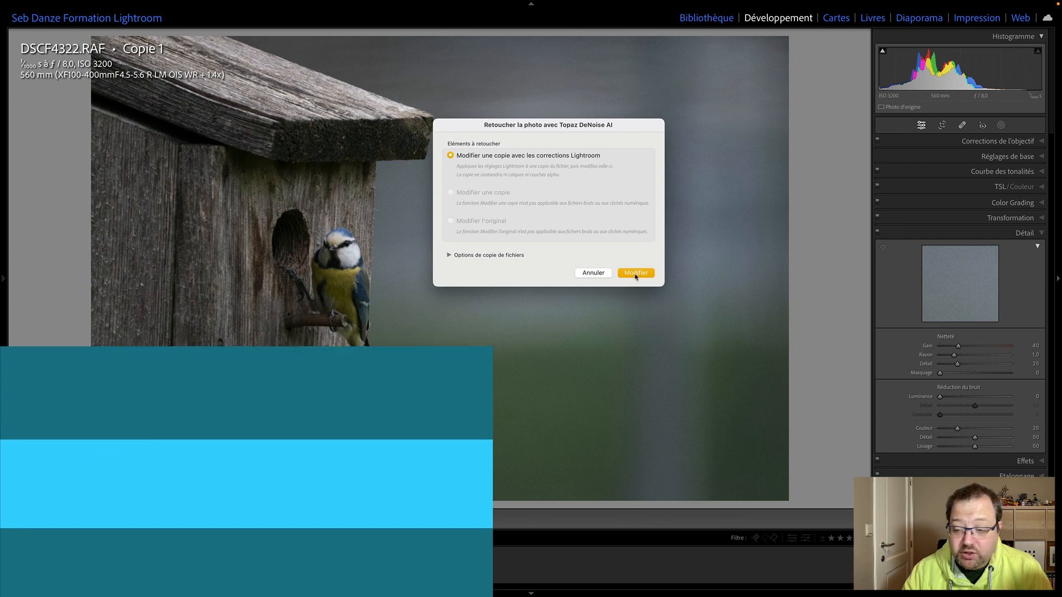
left_click(636, 274)
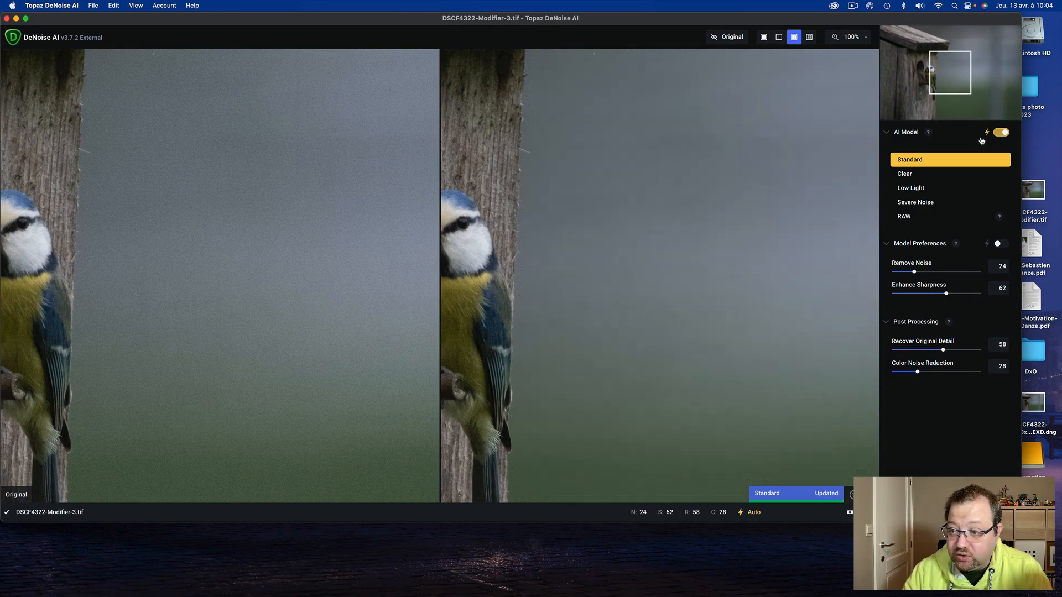
With the Standard model, set Remove Noise to 37 and Enhance Sharpness to 51 while viewing the bird, and apply the denoising
left_click_drag(521, 199, 700, 245)
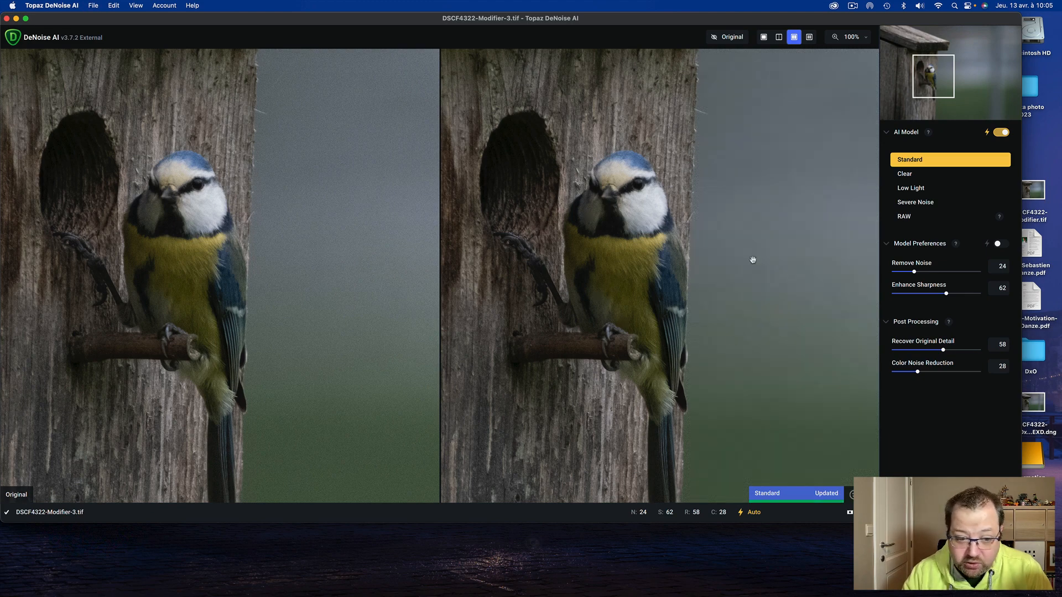
left_click(1003, 244)
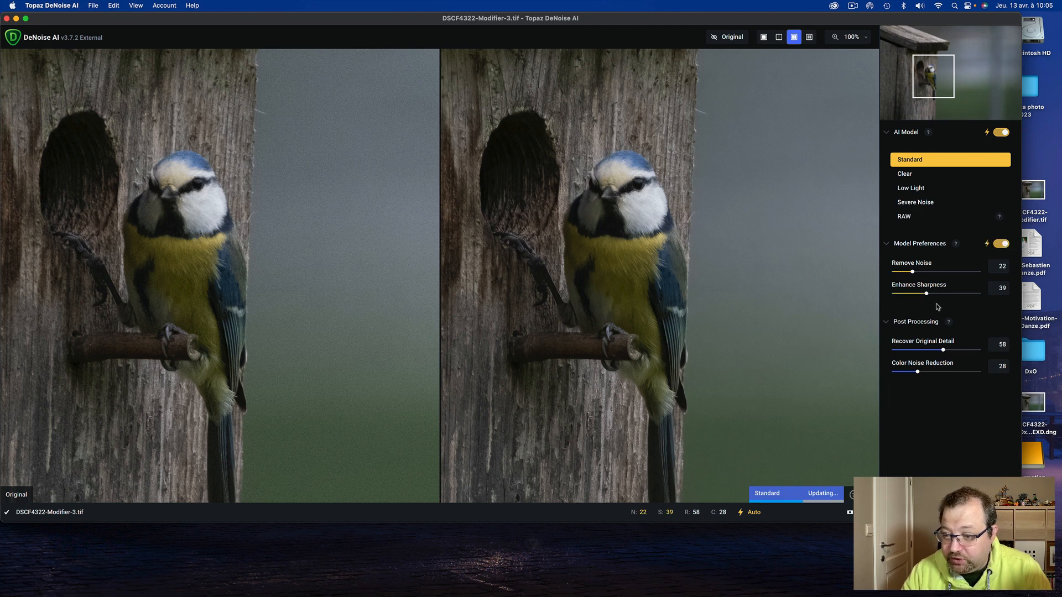
left_click_drag(927, 294, 926, 272)
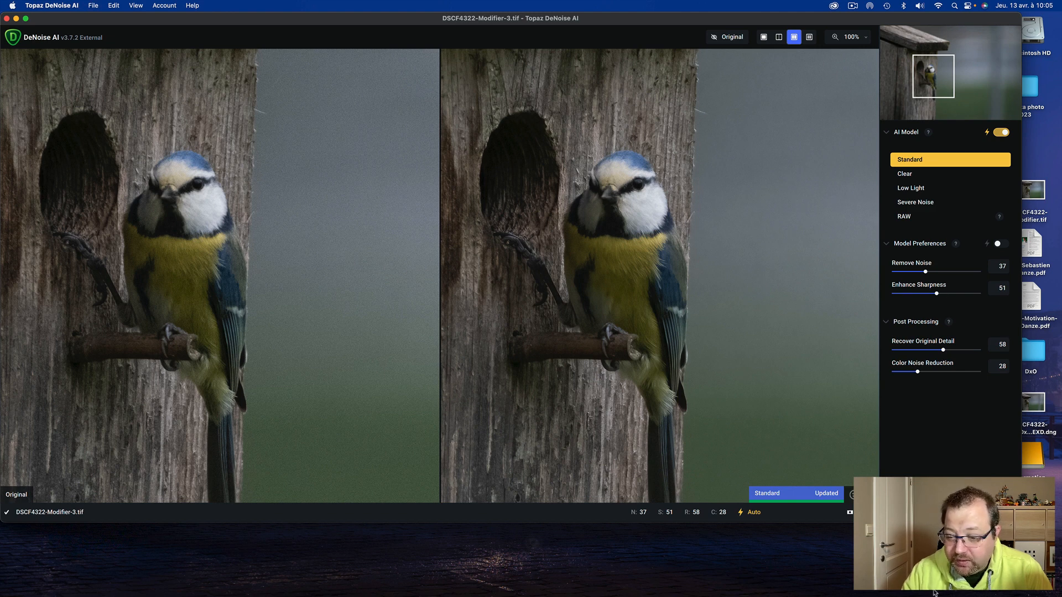
left_click(984, 508)
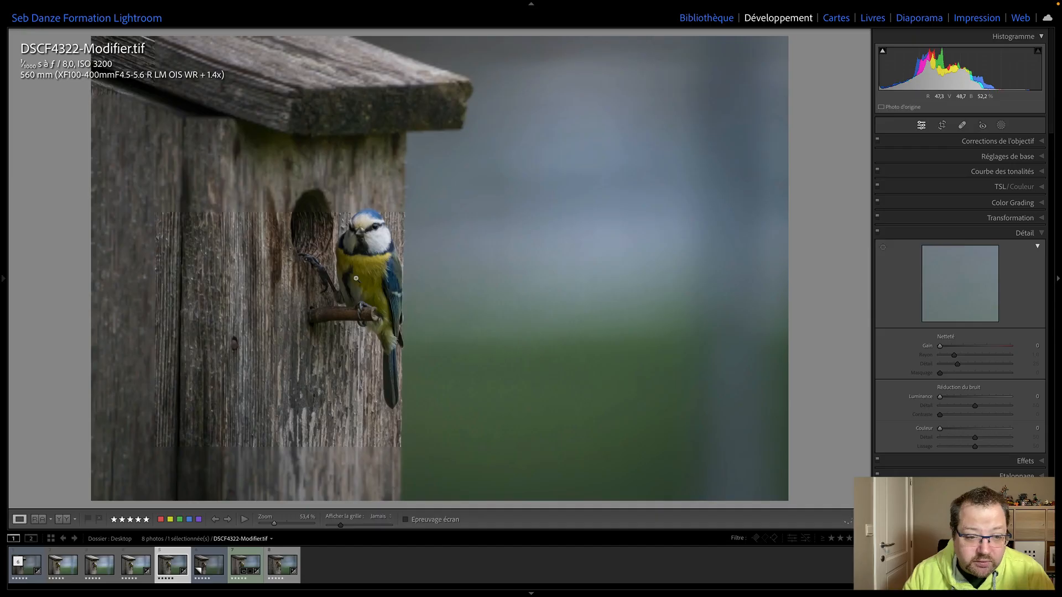
Examine the bird's plumage and the surrounding background at 200% in DSCF4322-Modifier.tif, comparing with the full view
left_click(387, 254)
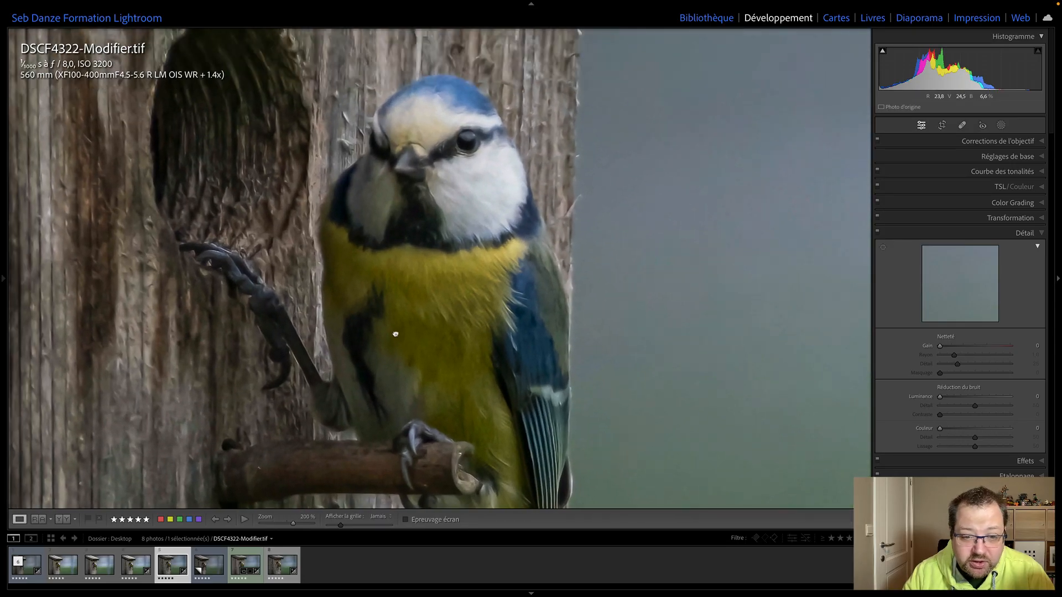
left_click(395, 334)
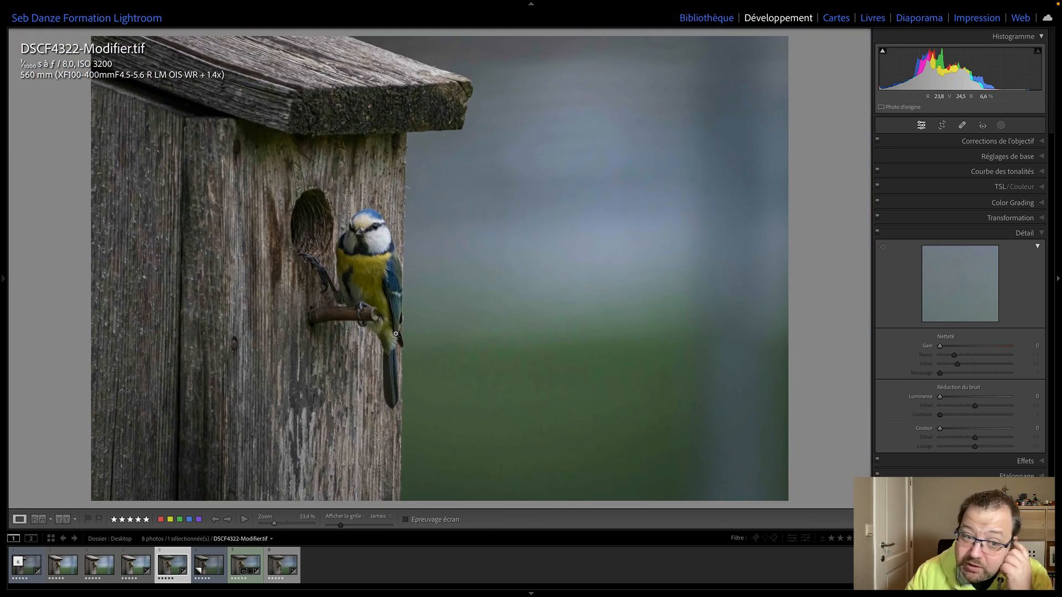
left_click(394, 307)
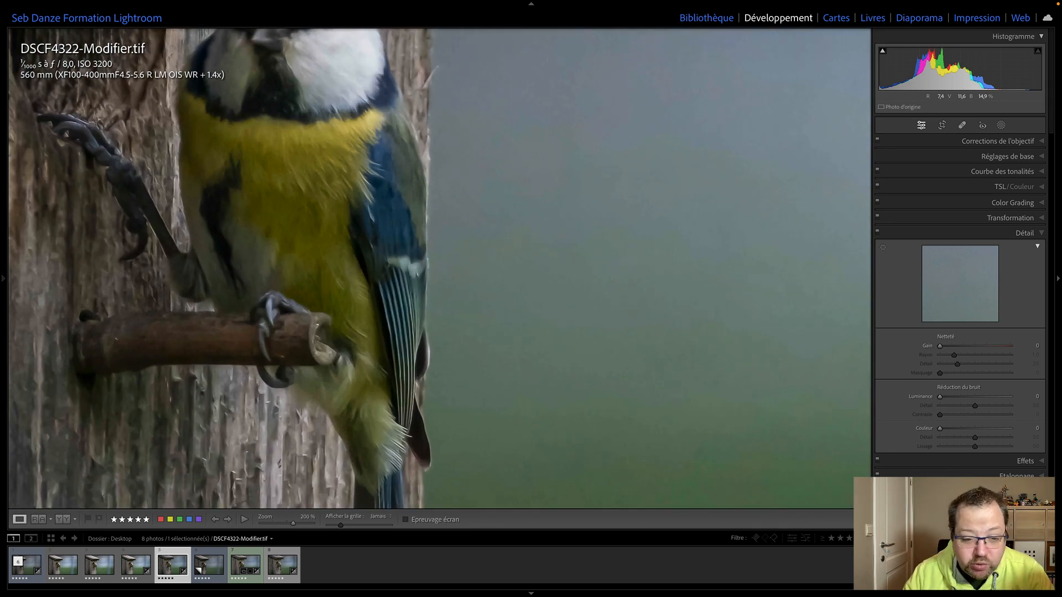
left_click_drag(393, 306, 538, 385)
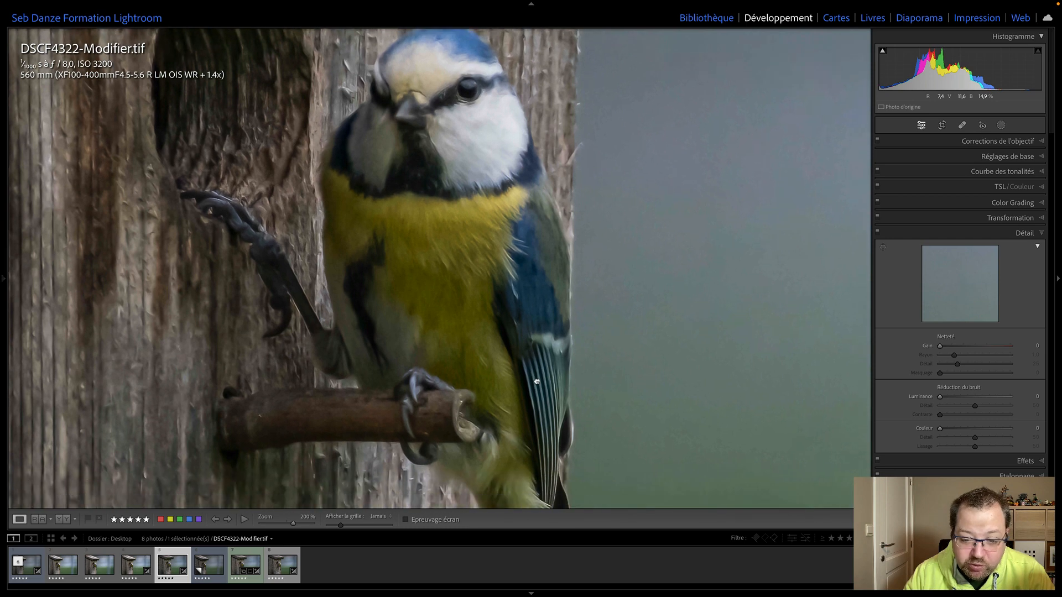
left_click(392, 308)
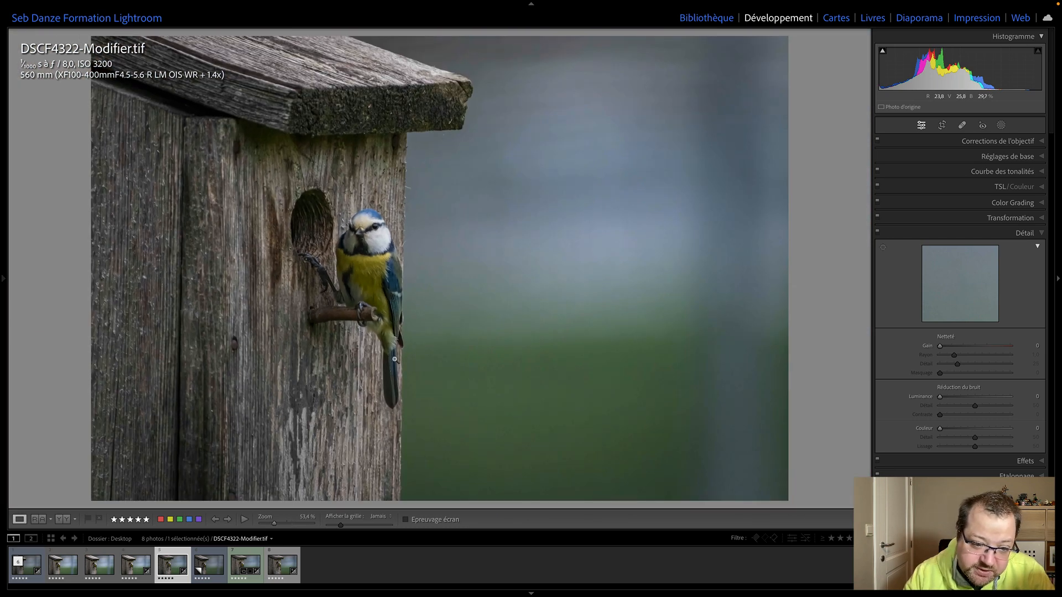
left_click(381, 244)
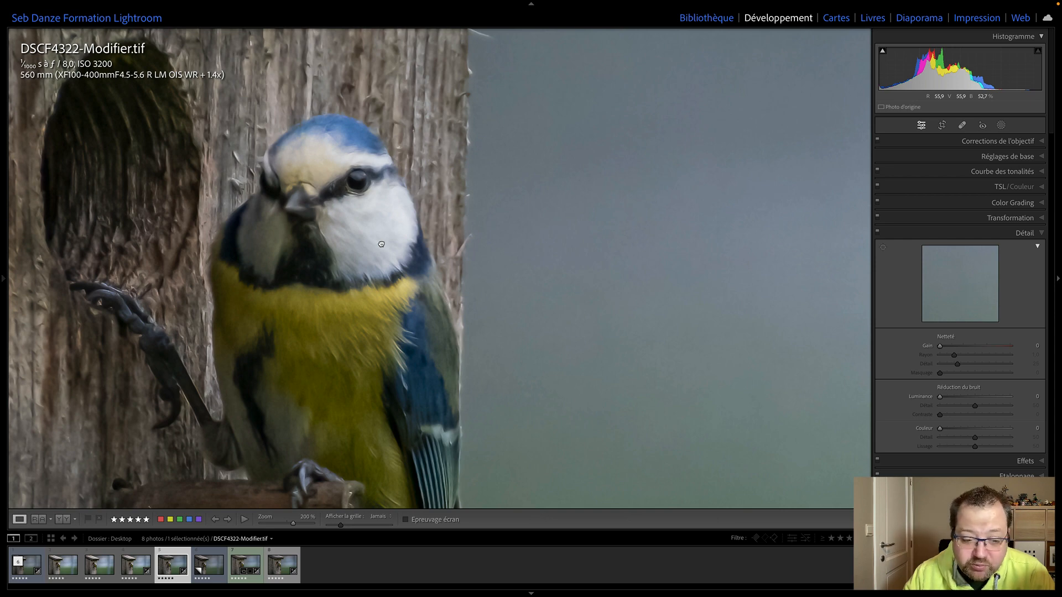
left_click(382, 244)
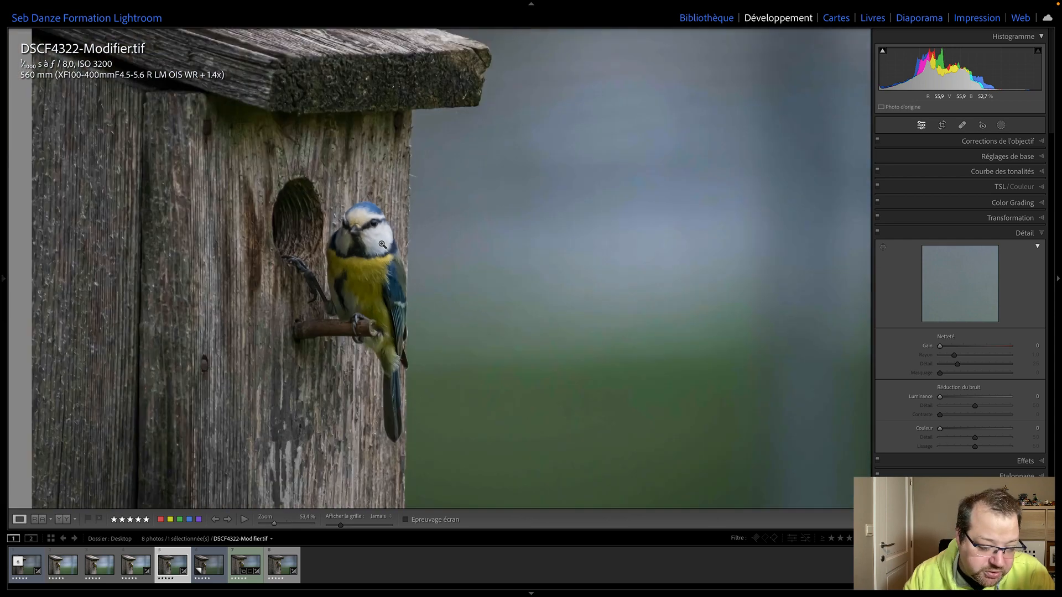
Select DSCF4322.RAF and send it to the DxO PureRAW 3 plug-in for processing
left_click(136, 567)
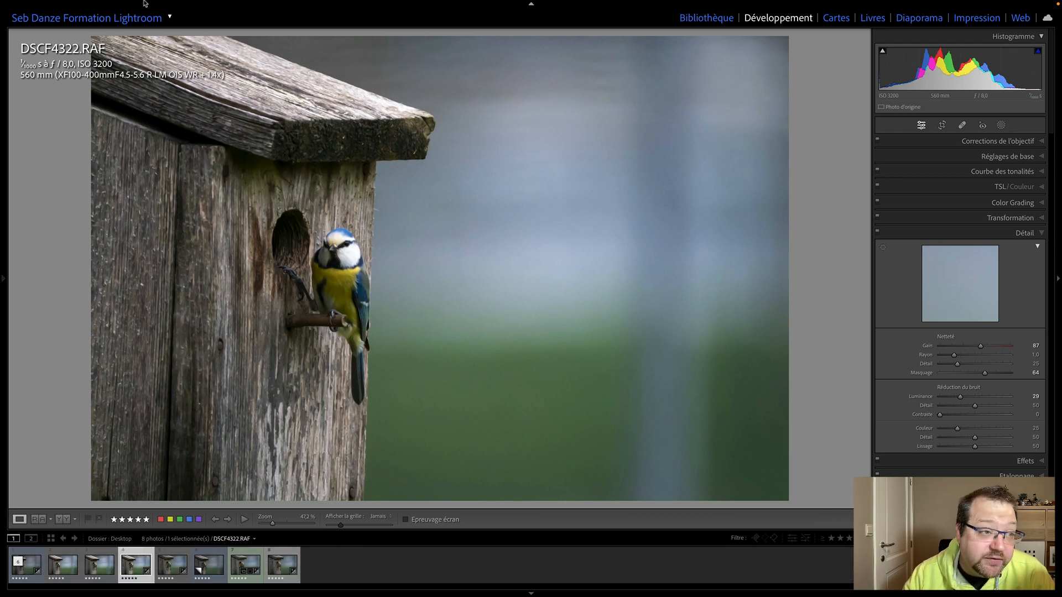
mouse_move(145, 4)
left_click(103, 5)
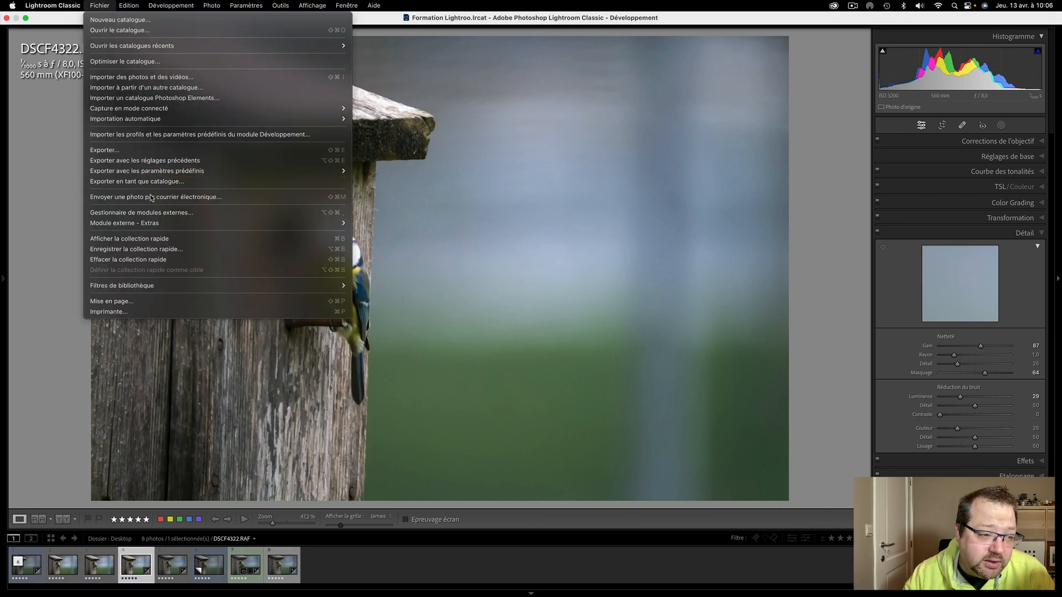
mouse_move(161, 224)
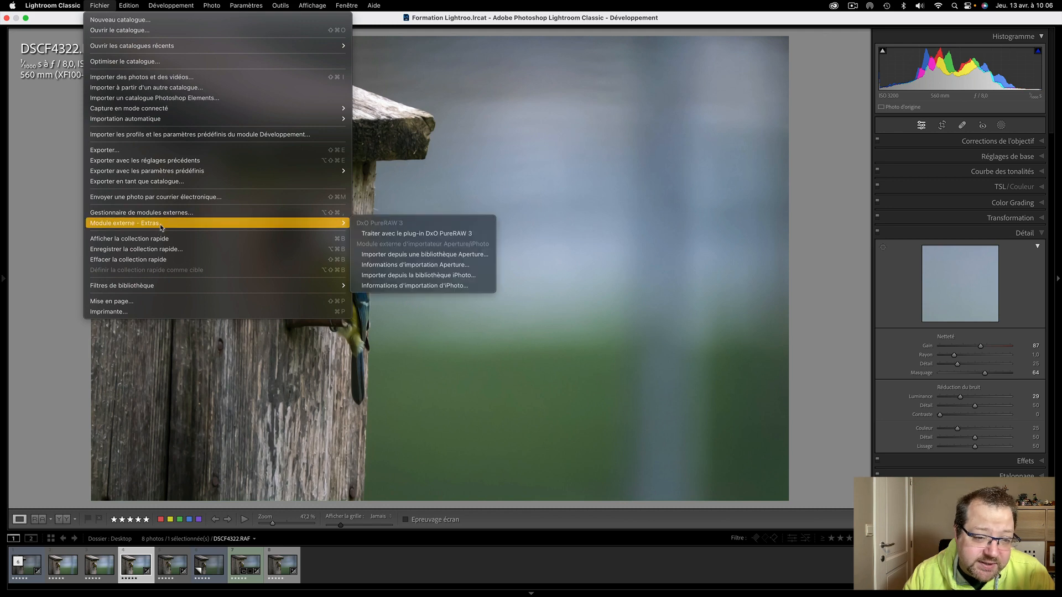
left_click(385, 235)
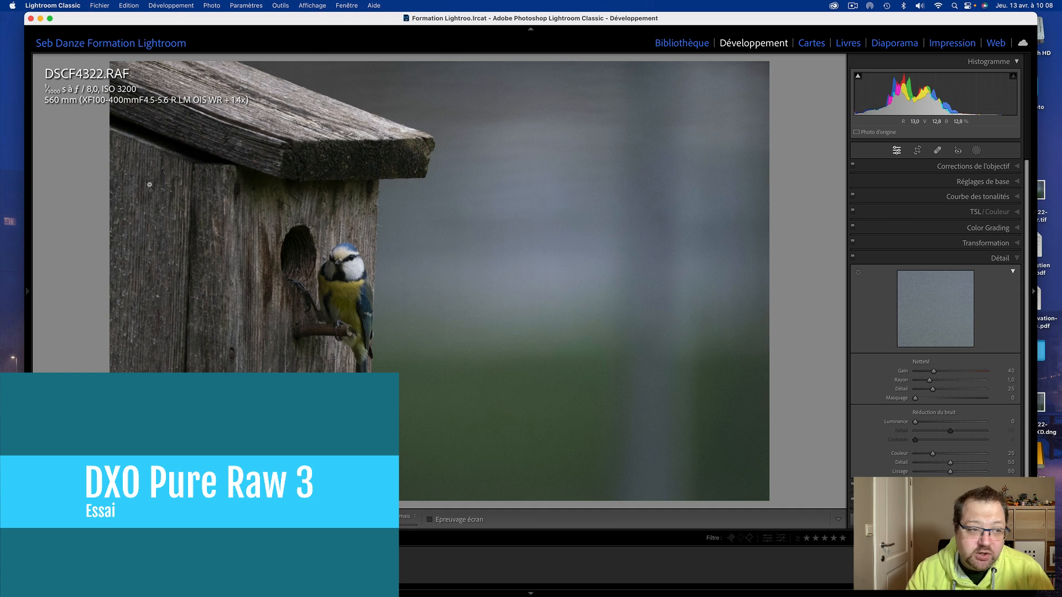
left_click(99, 5)
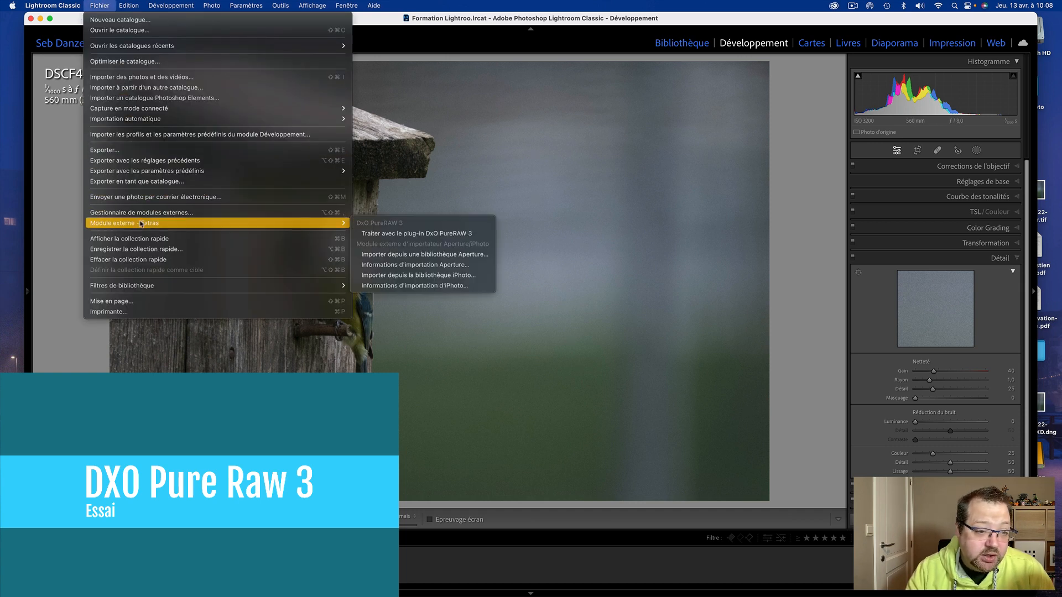
mouse_move(345, 224)
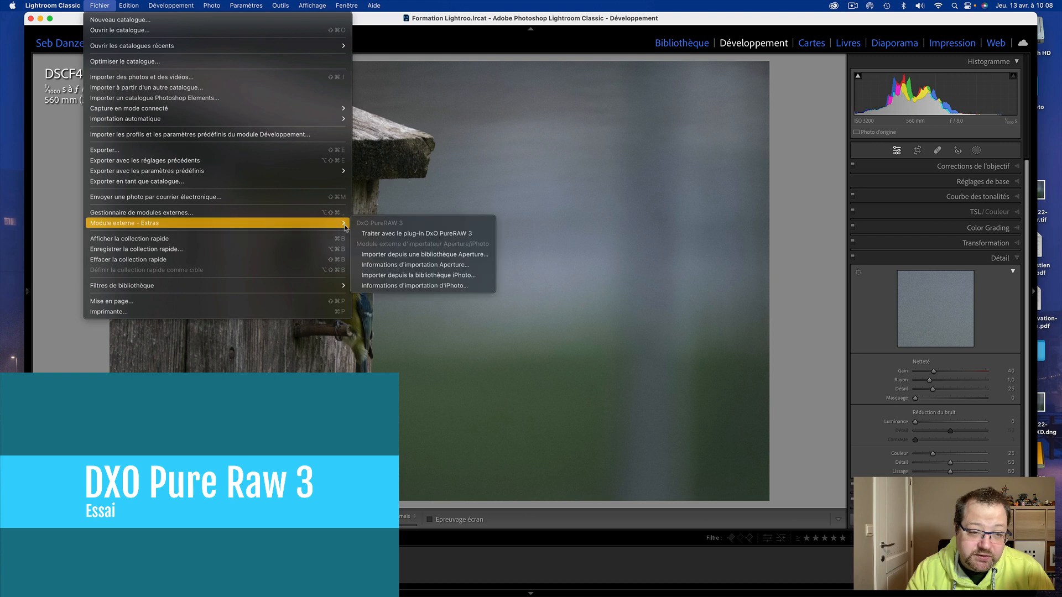
left_click(379, 235)
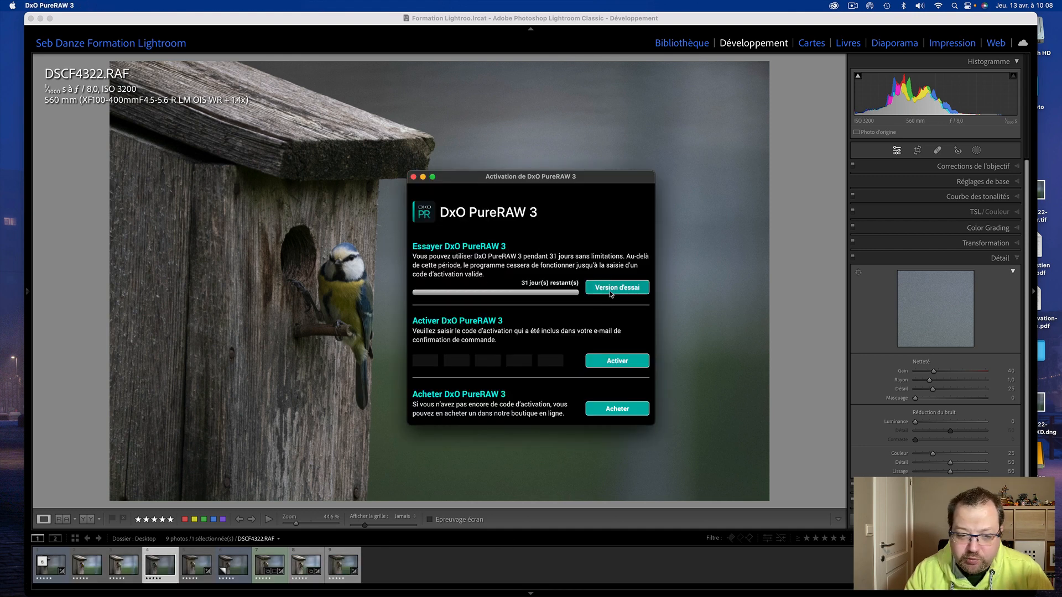
Continue with the DxO PureRAW 3 trial, run the DeepPRIME XD optimisation with DNG output, and dismiss the completion message
left_click(611, 293)
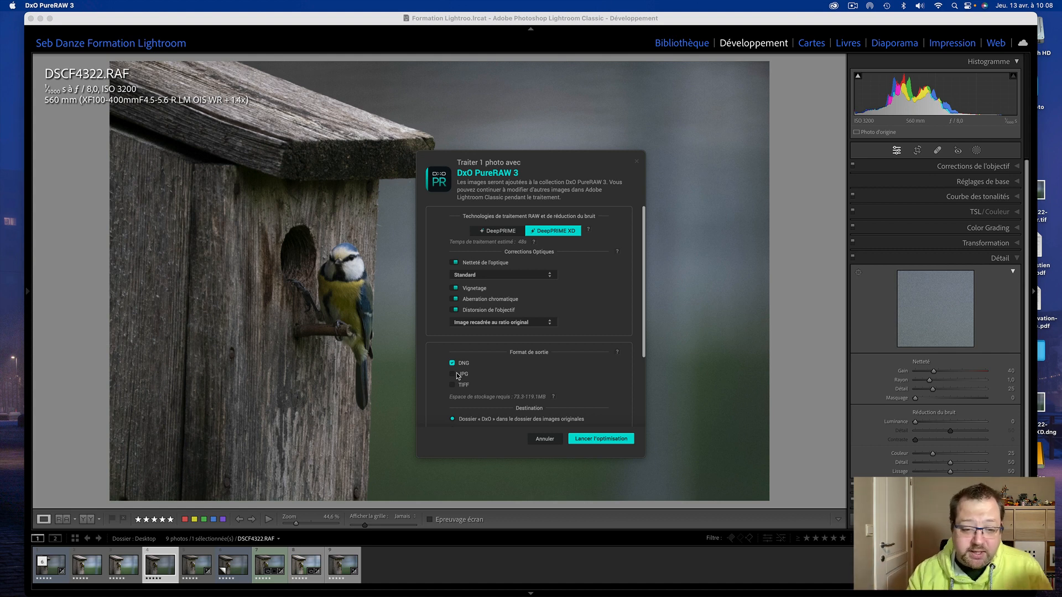
left_click(617, 440)
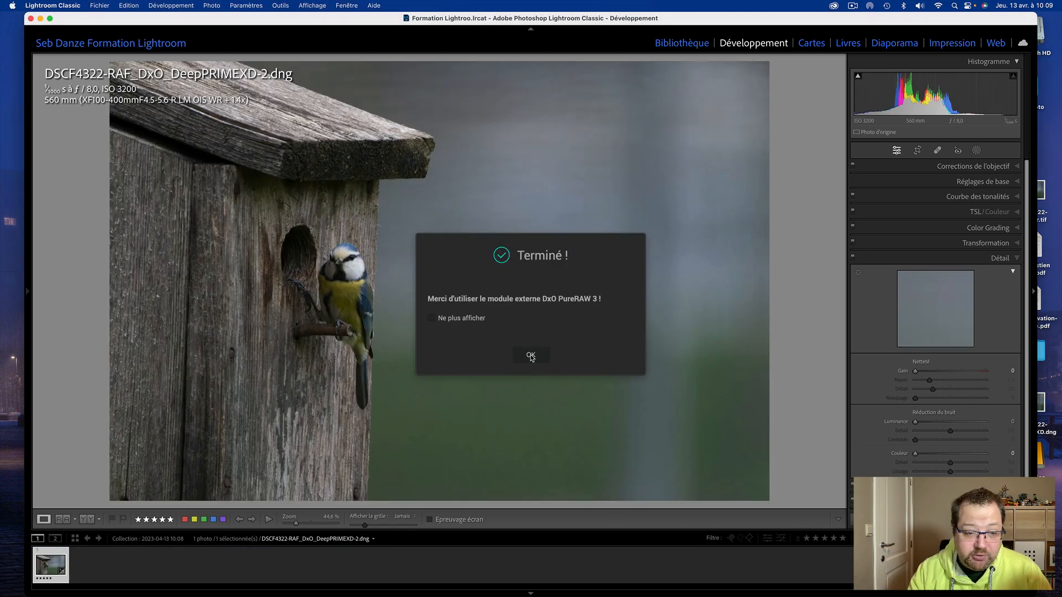
left_click(531, 357)
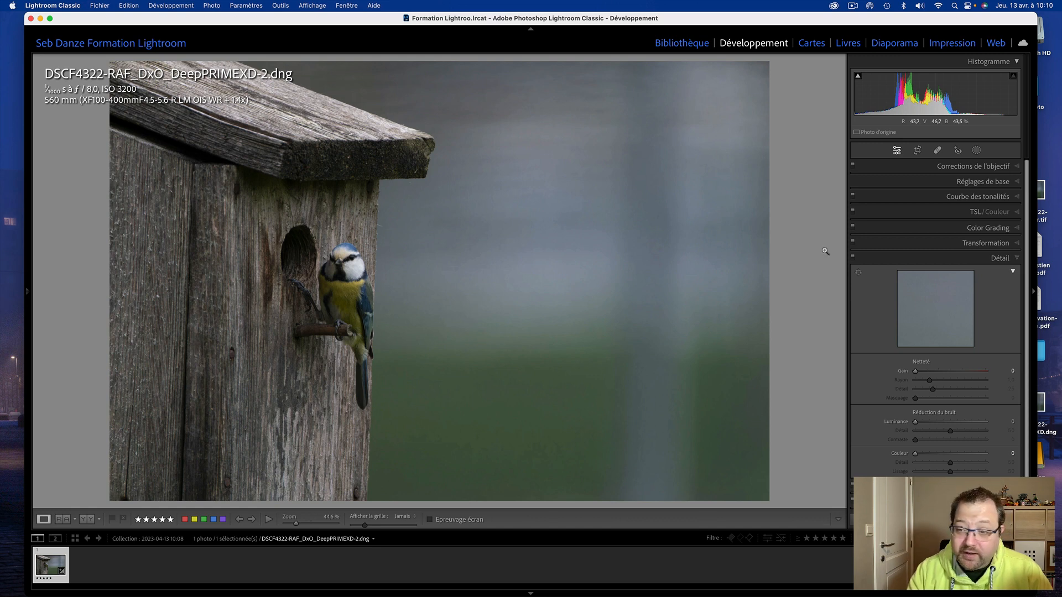
Apply automatic tone adjustments to DSCF4322-RAF_DxO_DeepPRIMEXD-2.dng in the basic develop settings
left_click(1004, 182)
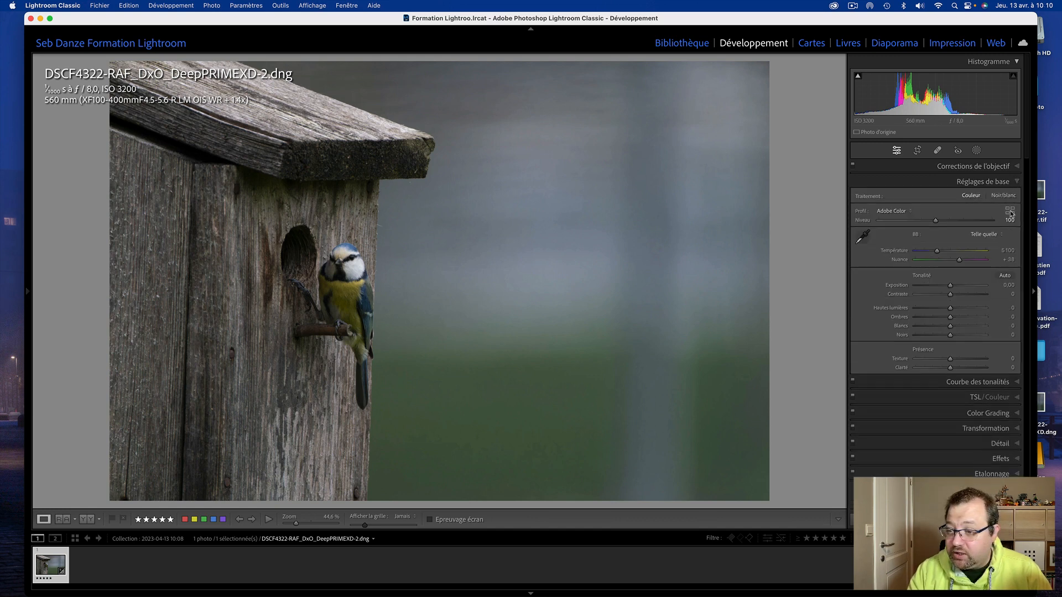
left_click(1005, 277)
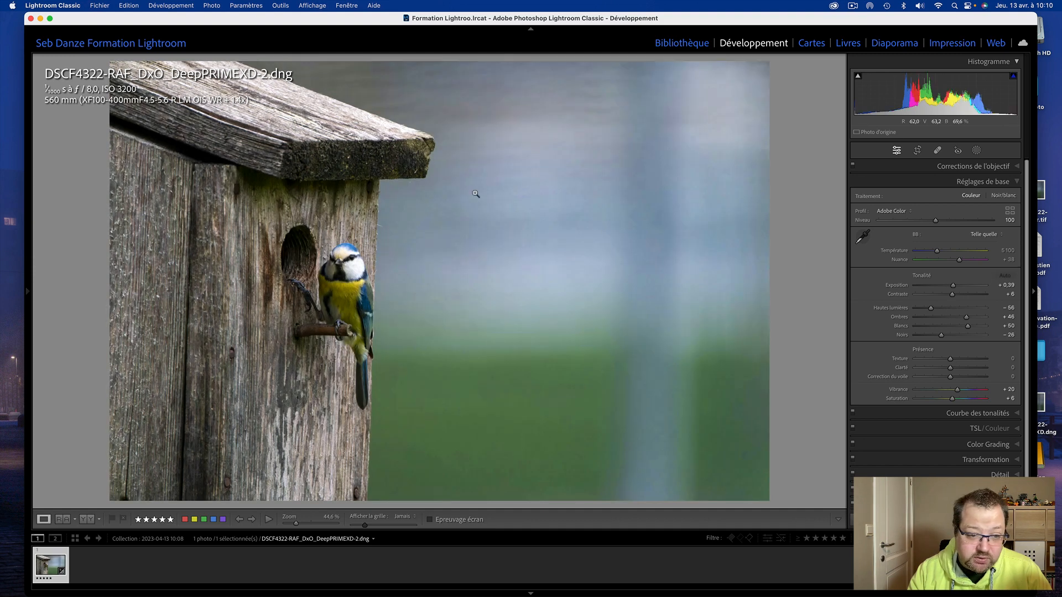
Examine the bird's plumage and the nearby background at 200% in the DeepPRIME XD DNG, checking against the full view
left_click(339, 278)
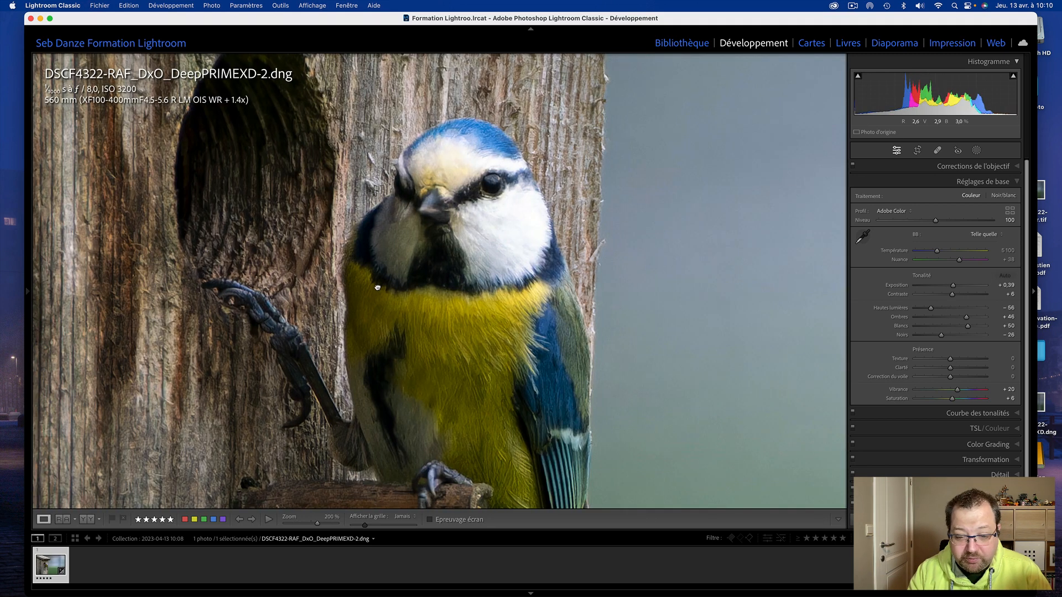
left_click_drag(378, 287, 344, 236)
left_click(408, 327)
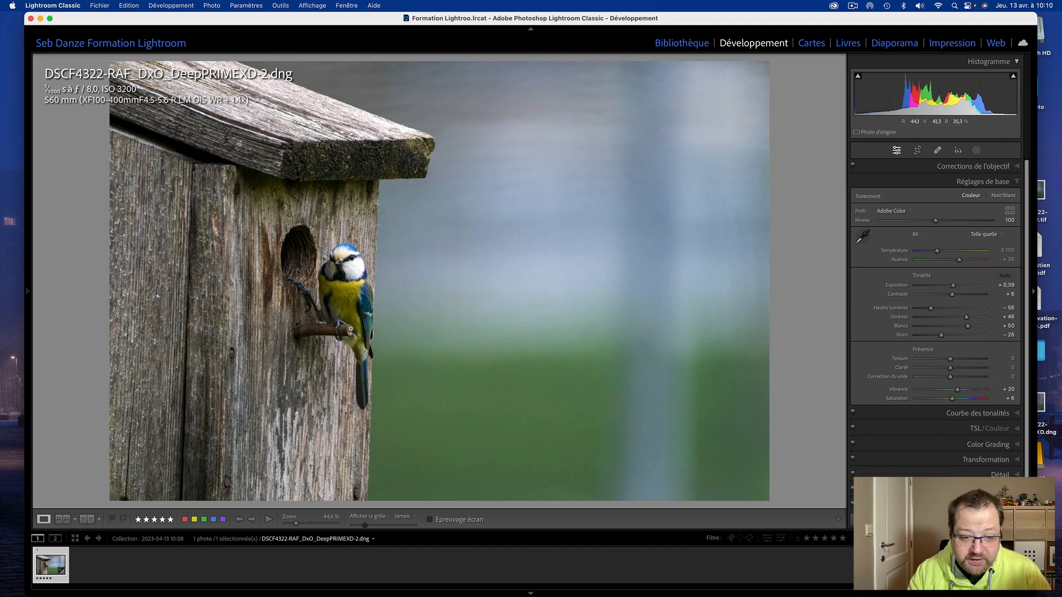
left_click(341, 294)
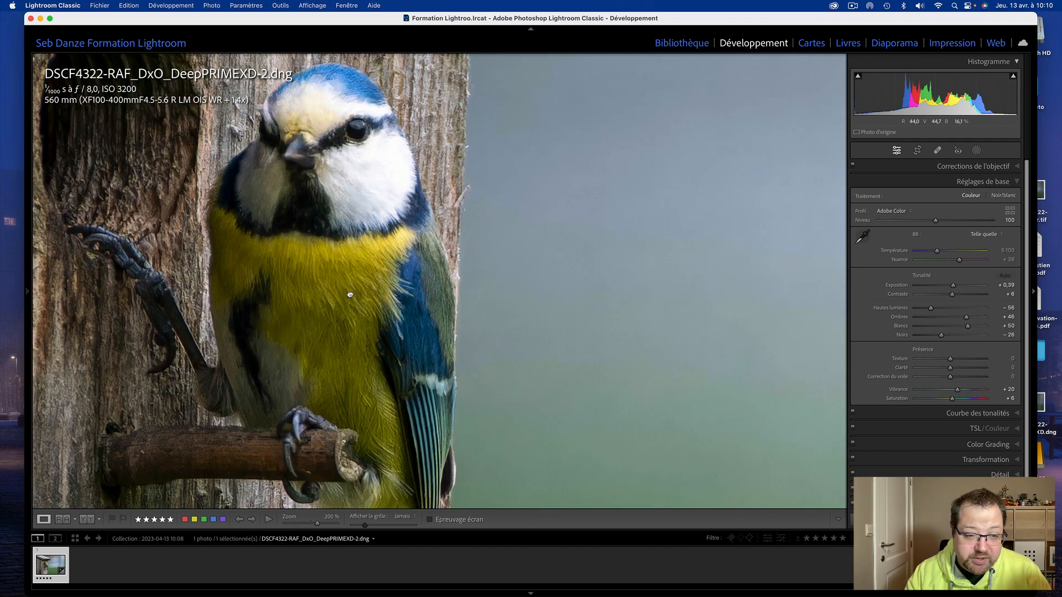
left_click(351, 295)
Compare the bird's detail and background noise in the DeepPRIME XD DNG with the reference photo DSCF4322.RAF Copie 1, zooming into each
left_click(677, 274)
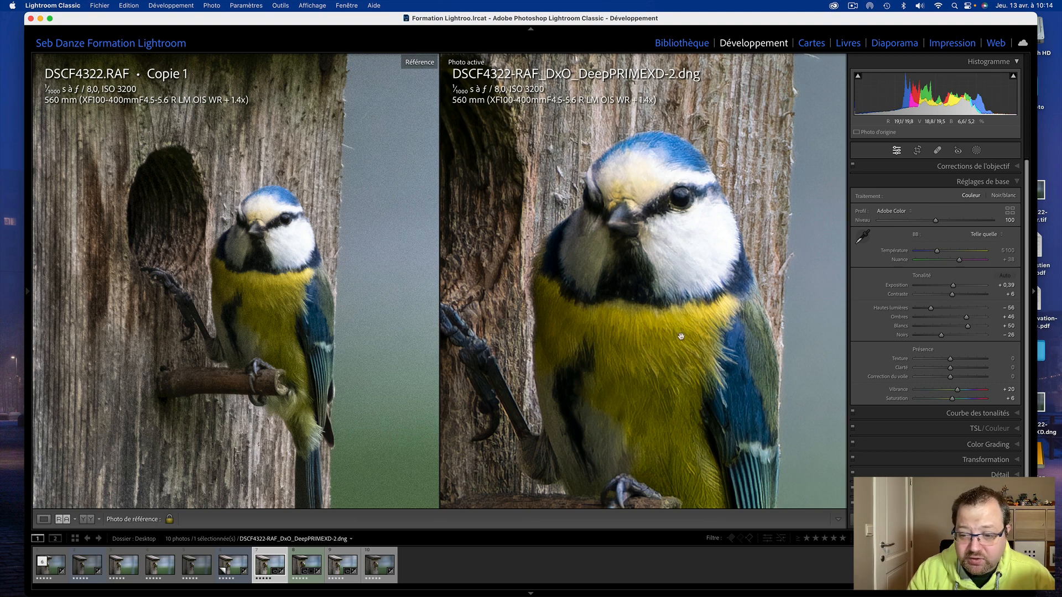
left_click_drag(681, 337, 527, 328)
left_click(527, 328)
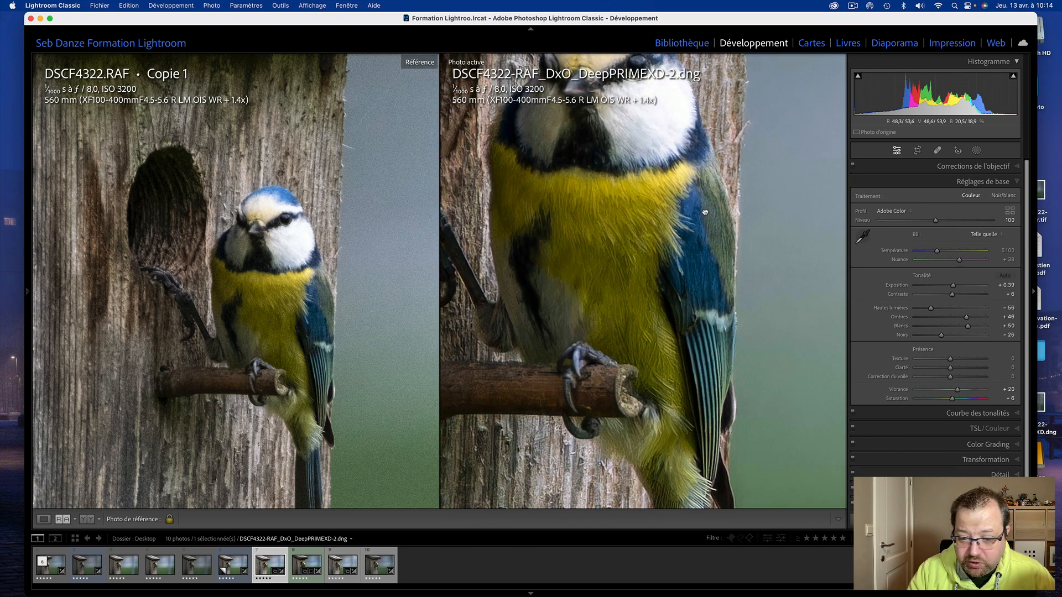
left_click(360, 333)
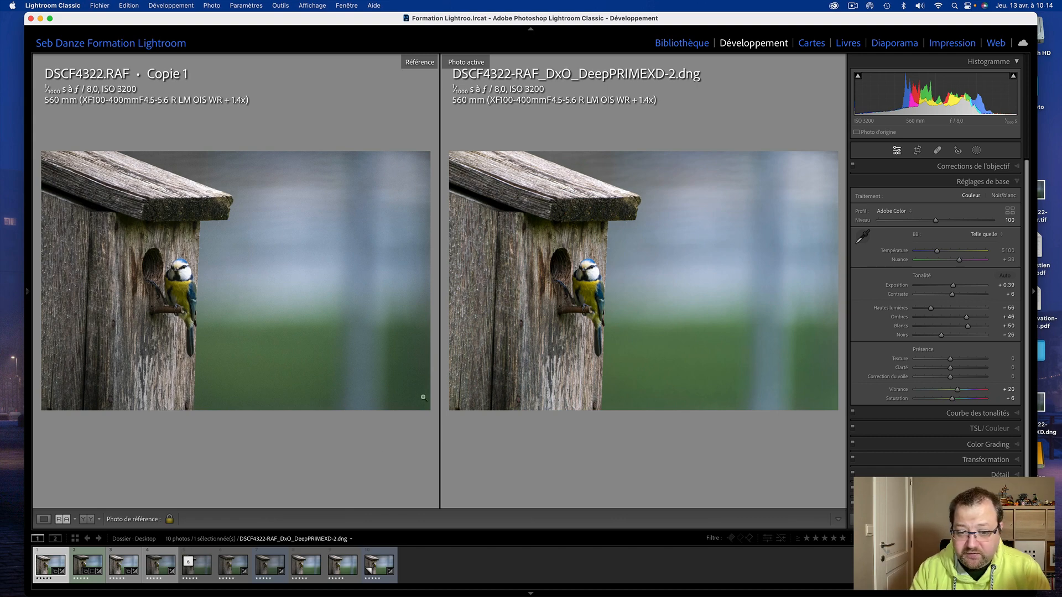
left_click(608, 295)
left_click_drag(609, 297, 539, 459)
left_click(639, 322)
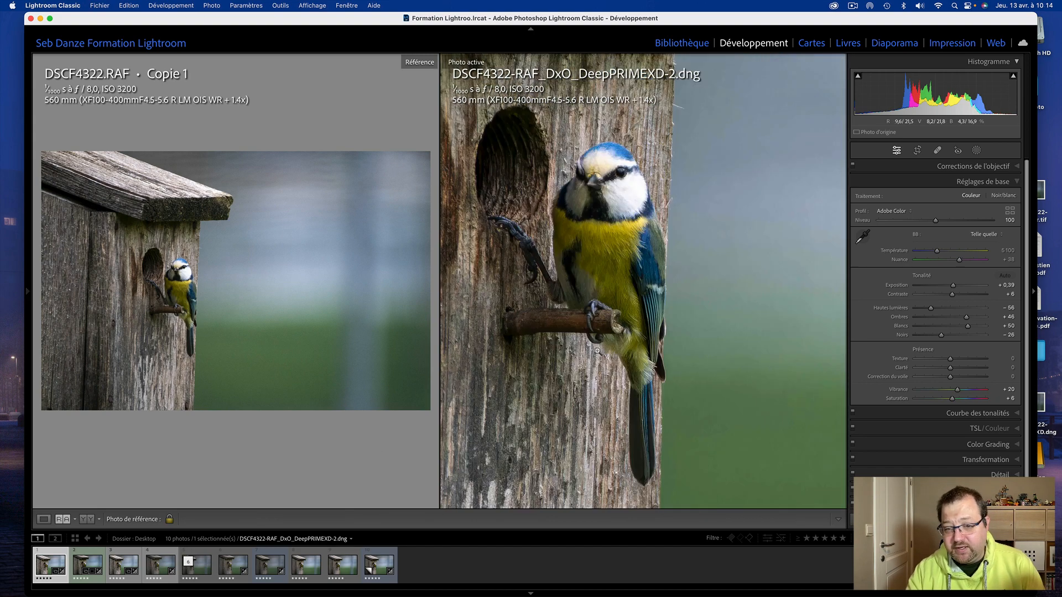